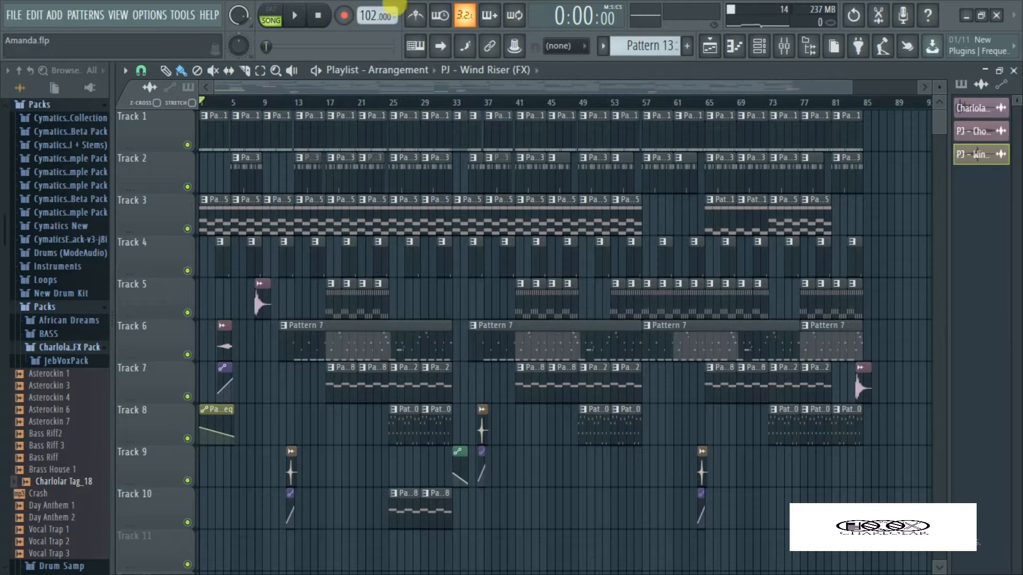
# Switch playback to pattern mode and filter the channel rack to show the Unsorted channels
pyautogui.click(271, 10)
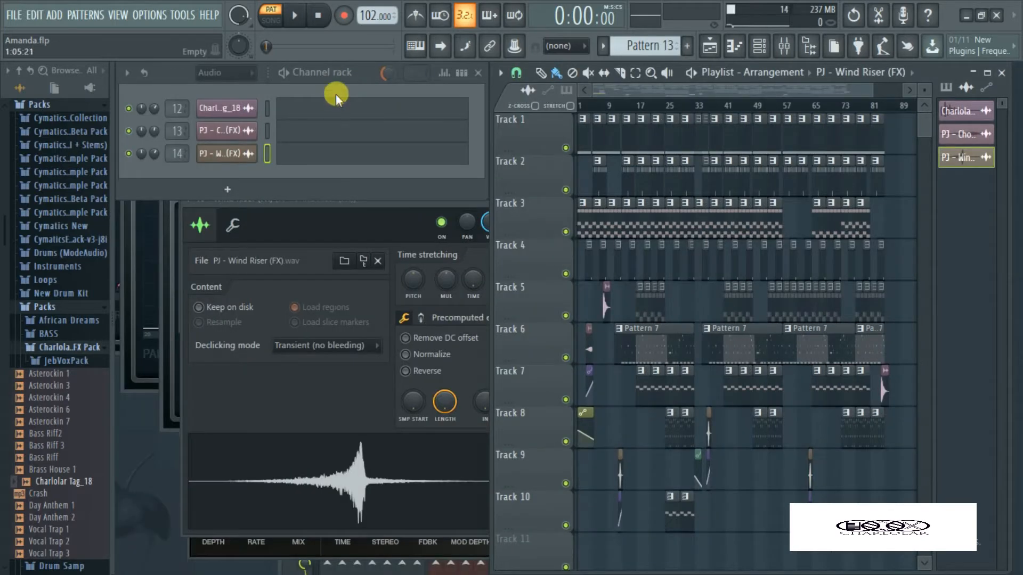
pyautogui.click(223, 72)
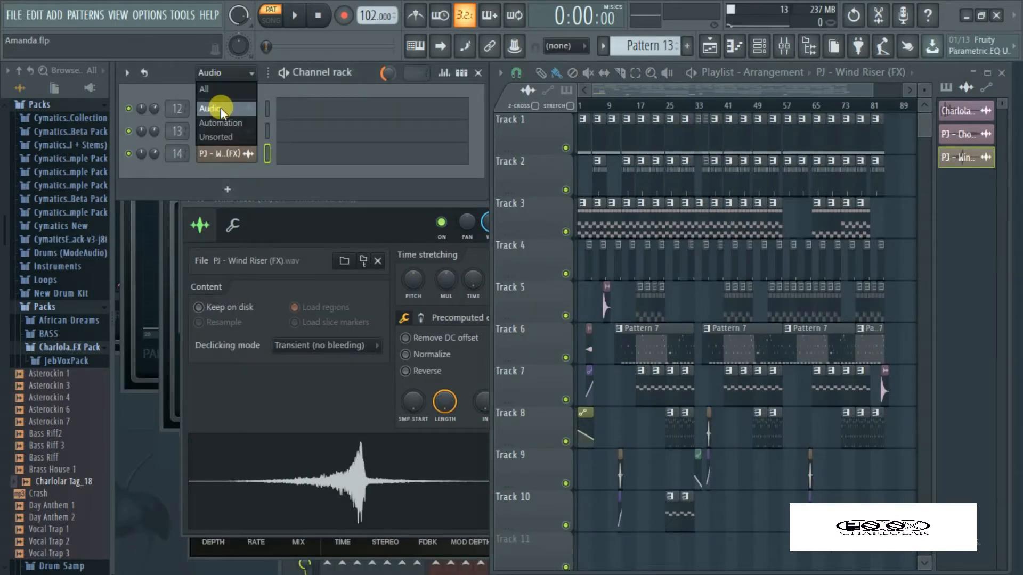
pyautogui.click(219, 137)
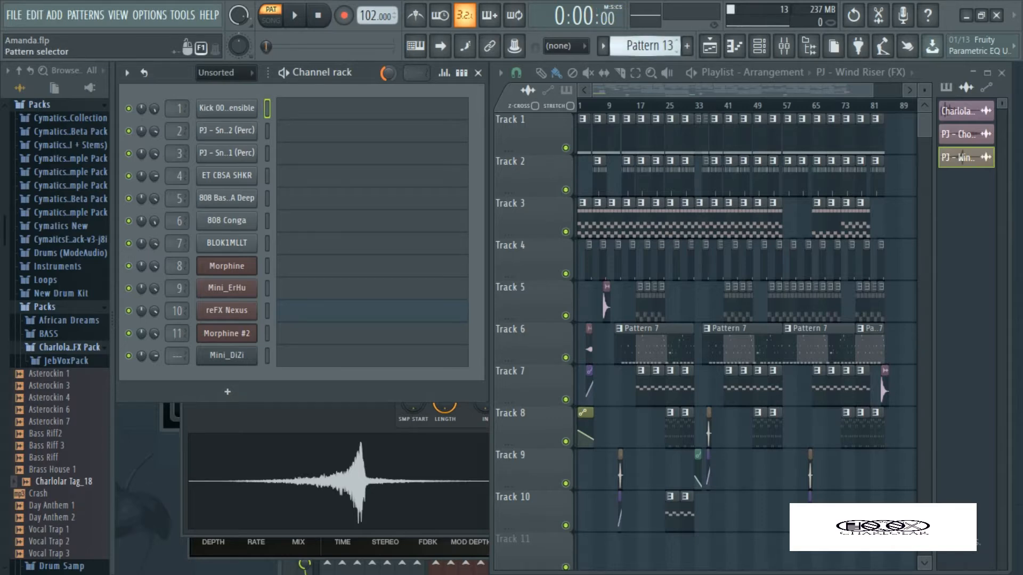
# Go back through the patterns from Pattern 13 and select Pattern 1
pyautogui.scroll(-1, 635, 51)
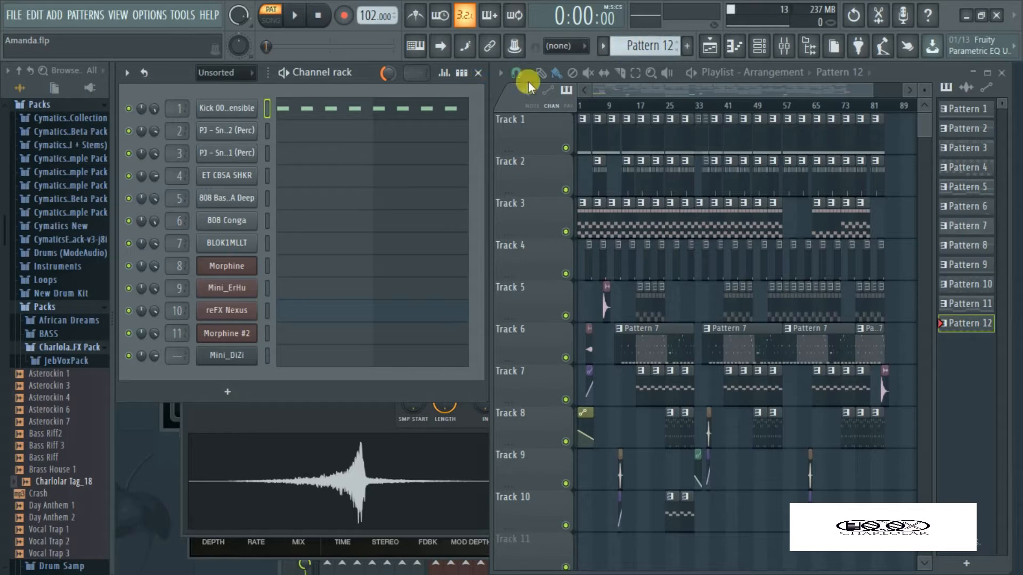
pyautogui.scroll(-1, 653, 47)
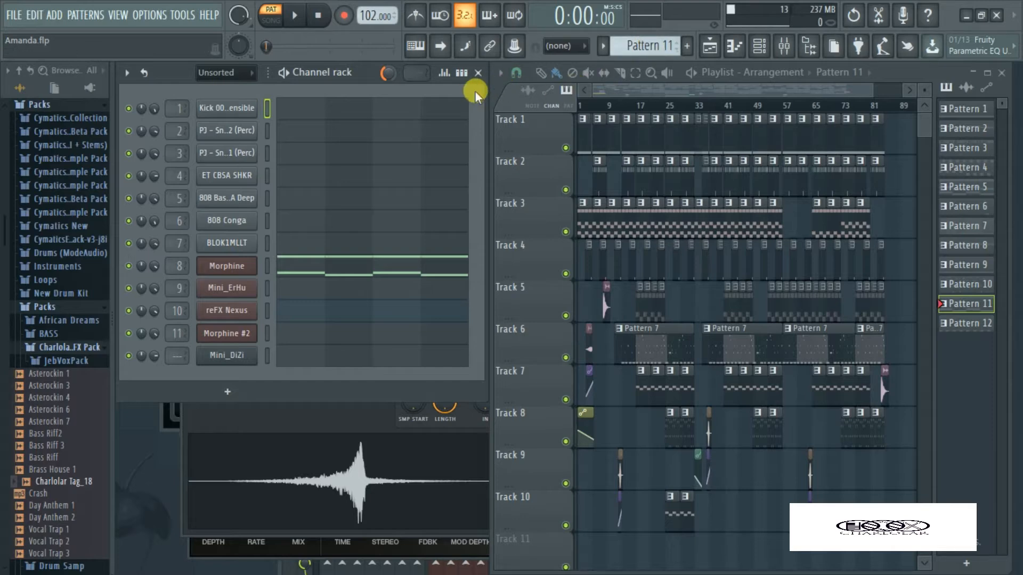
pyautogui.press('KP_Subtract')
pyautogui.press('KP_Subtract')
pyautogui.press('KP_Subtract')
pyautogui.press('KP_Subtract')
pyautogui.press('KP_Subtract')
pyautogui.press('KP_Subtract')
pyautogui.press('KP_Subtract')
pyautogui.press('KP_Subtract')
pyautogui.press('KP_Subtract')
pyautogui.press('KP_Subtract')
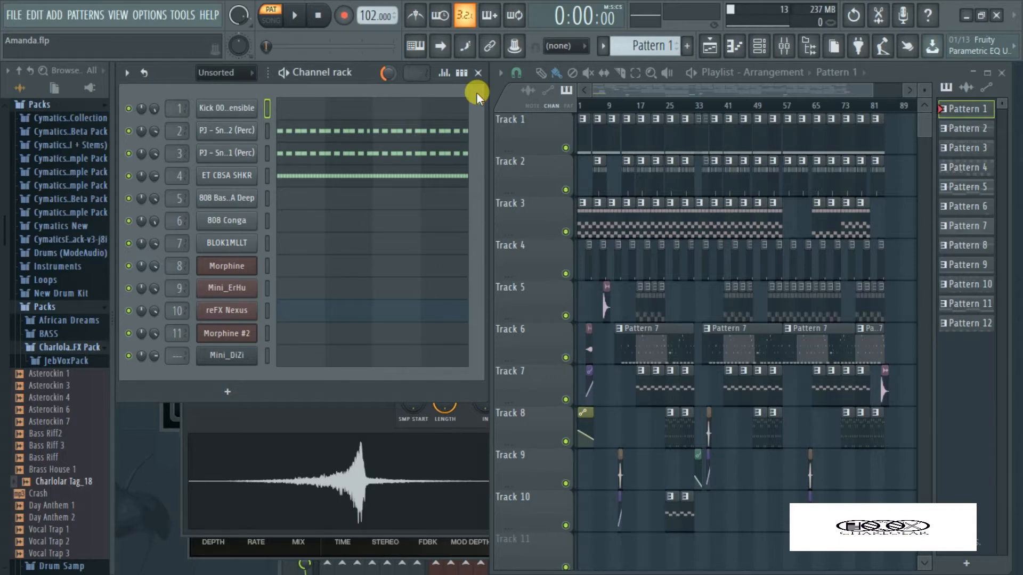
# Open the sampler settings of the PJ - Snap2 (Perc) and PJ - Snap1 (Perc) channels to examine their samples
pyautogui.click(226, 136)
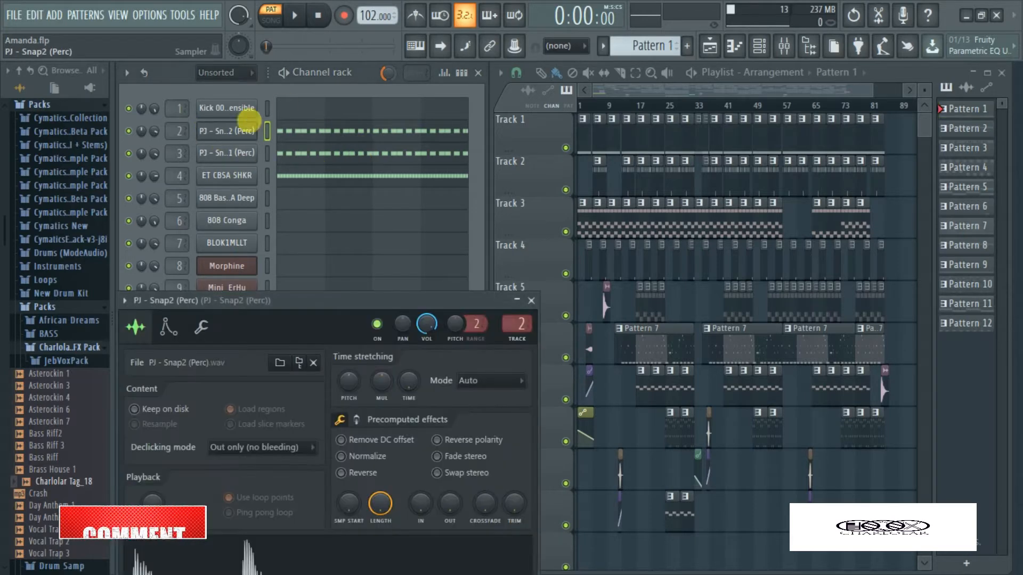
pyautogui.moveTo(291, 301); pyautogui.dragTo(475, 116)
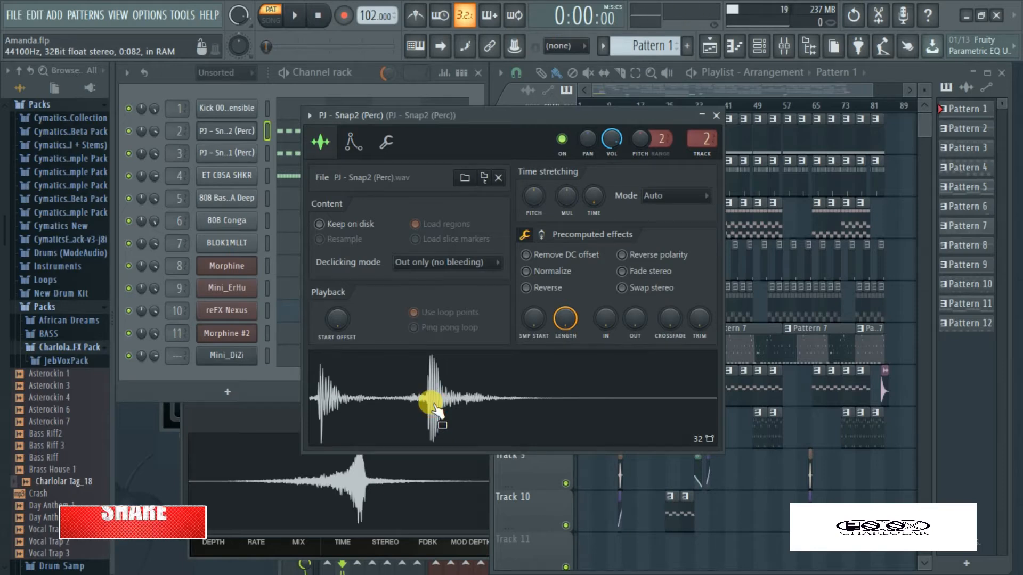
pyautogui.click(223, 154)
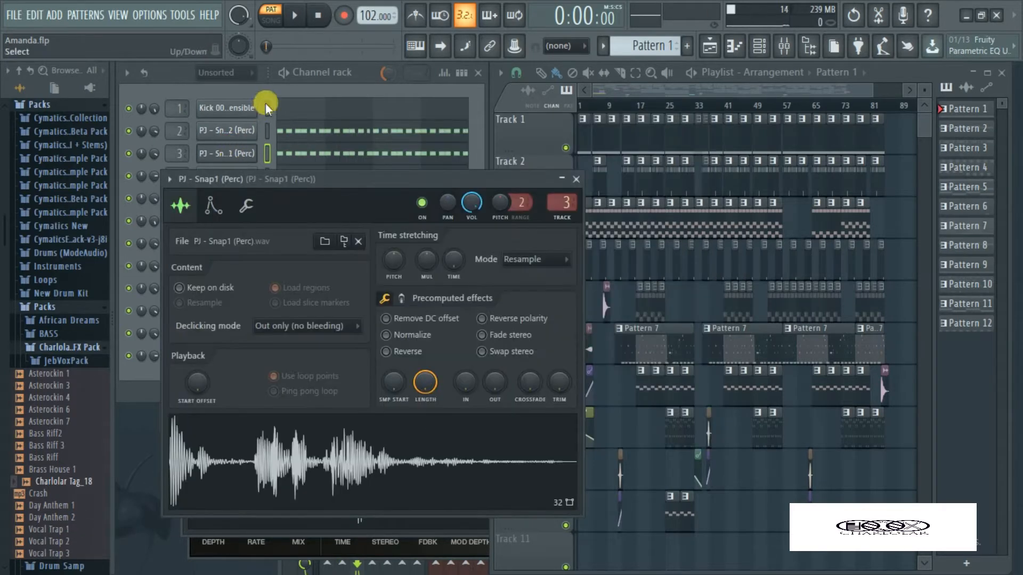
pyautogui.click(272, 86)
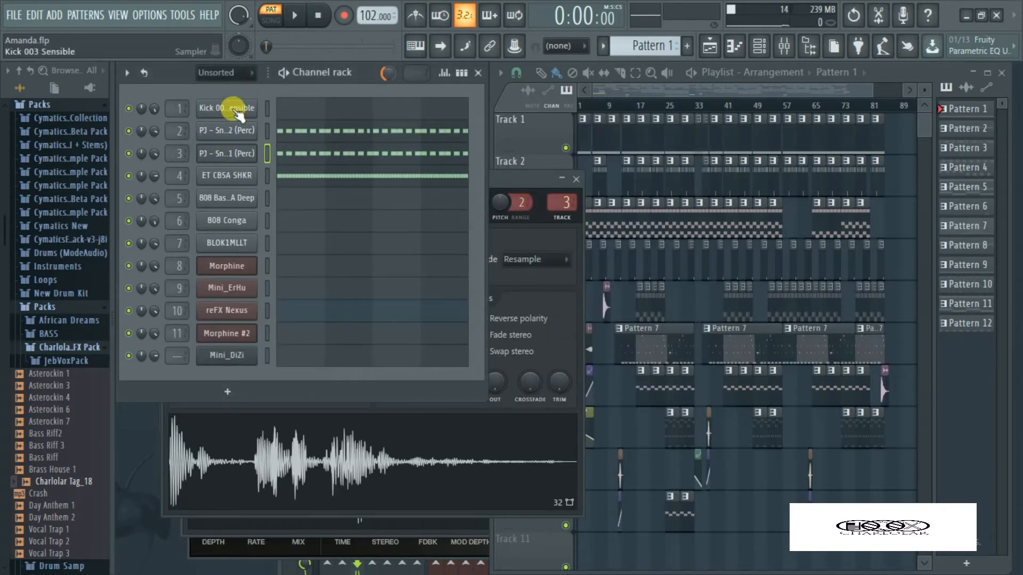
# Open the ET CBSA SHKR channel's sampler beside the channel rack and audition its waveform several times
pyautogui.click(227, 174)
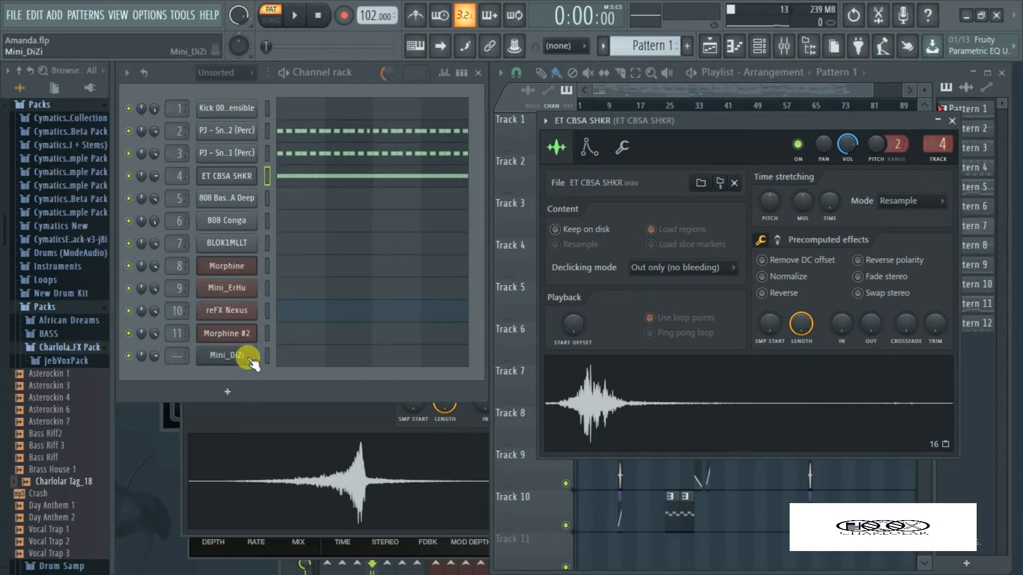
pyautogui.click(325, 85)
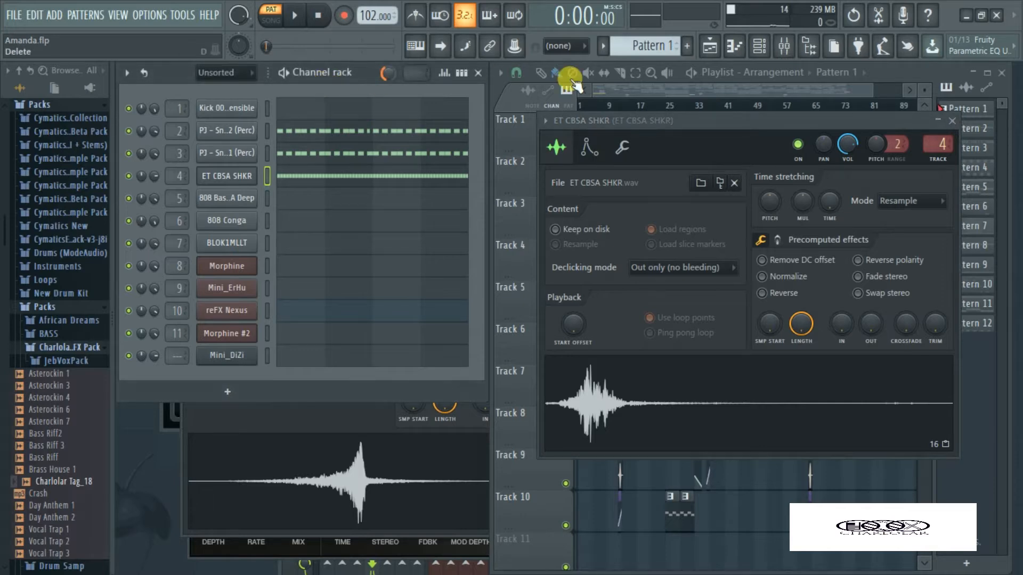
pyautogui.moveTo(713, 120); pyautogui.dragTo(675, 122)
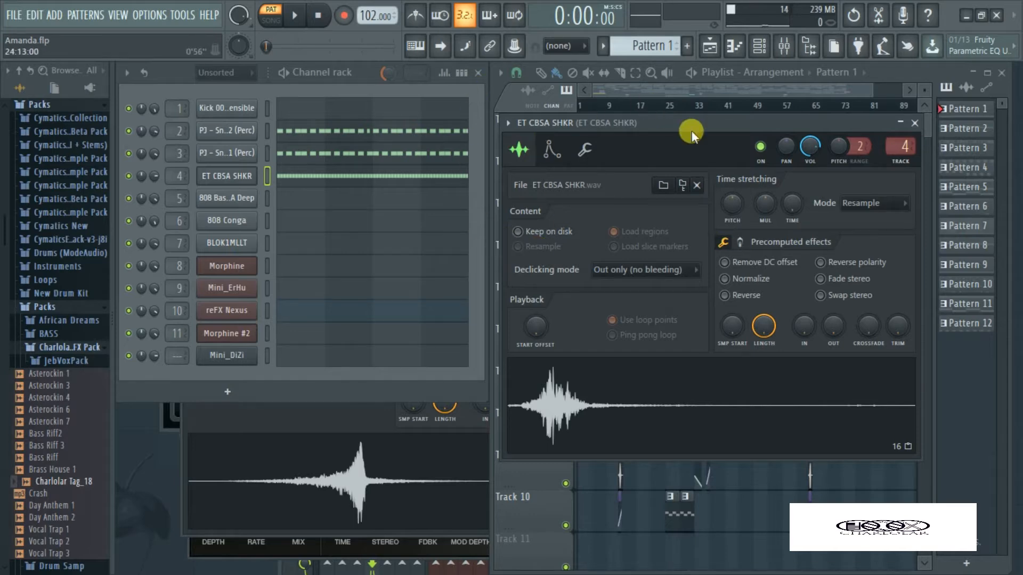
pyautogui.moveTo(673, 120); pyautogui.dragTo(673, 98)
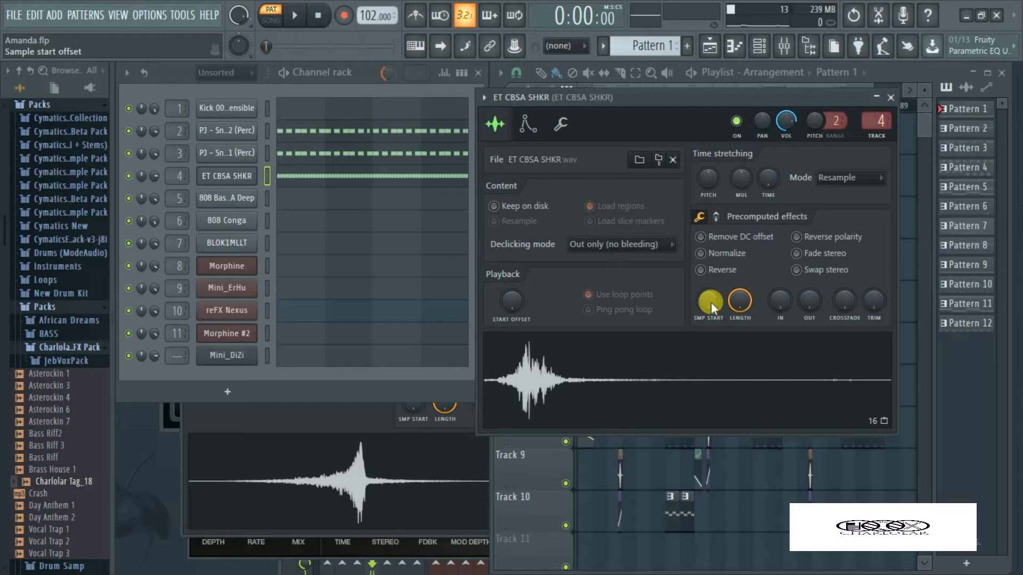
pyautogui.moveTo(711, 302)
pyautogui.mouseDown()
pyautogui.moveTo(711, 285)
pyautogui.moveTo(713, 306)
pyautogui.mouseUp()
pyautogui.click(516, 374)
pyautogui.click(539, 365)
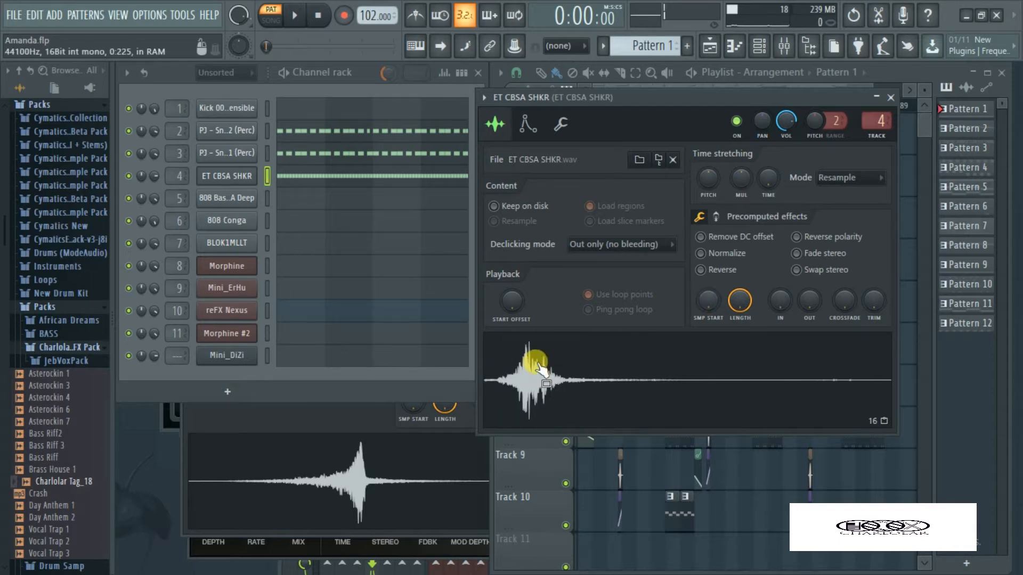
pyautogui.click(539, 367)
pyautogui.click(538, 364)
pyautogui.click(457, 92)
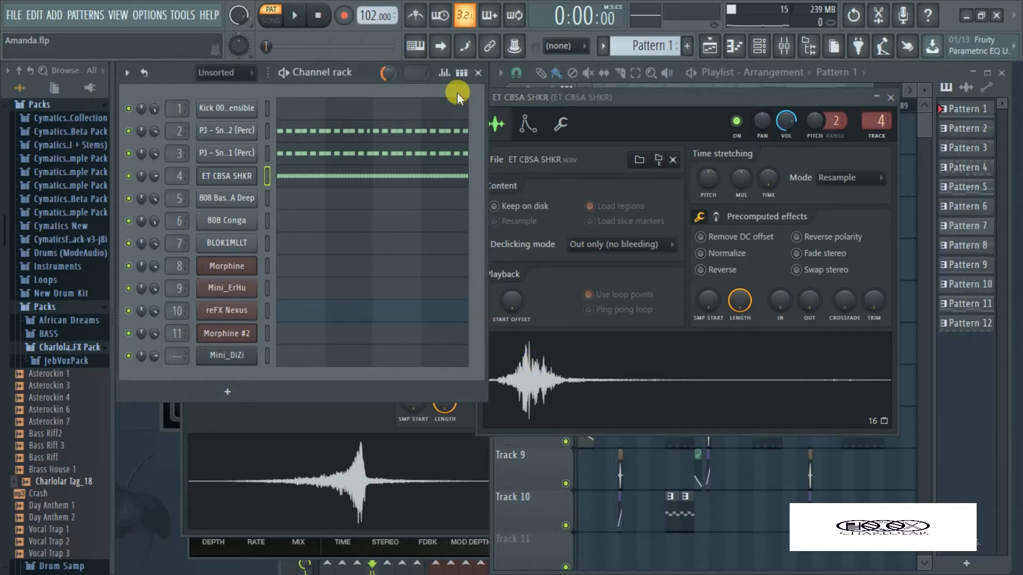
pyautogui.moveTo(643, 102); pyautogui.dragTo(665, 104)
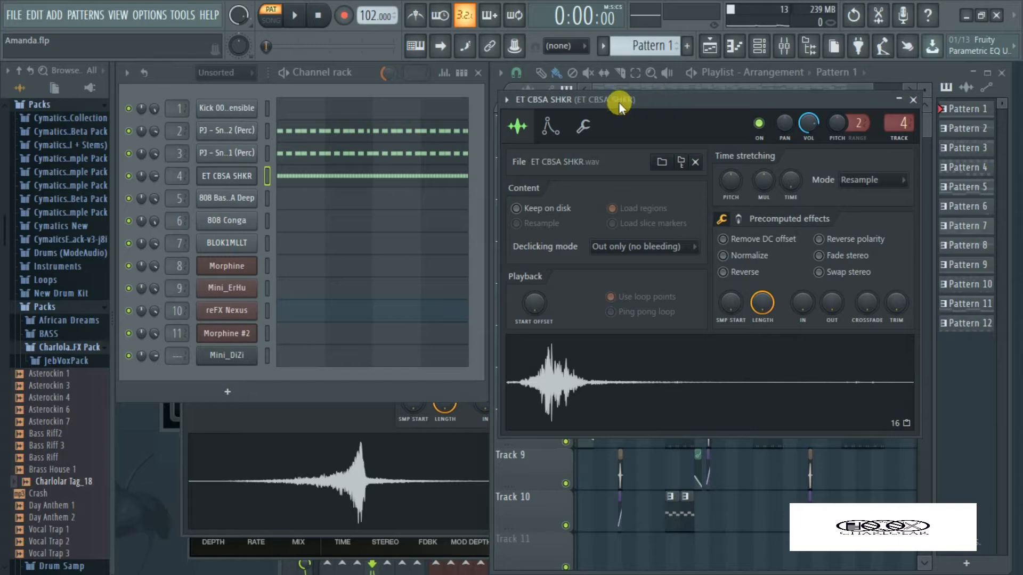
# Play back Pattern 1, stop it, and examine the ET CBSA SHKR notes in the piano roll
pyautogui.click(292, 20)
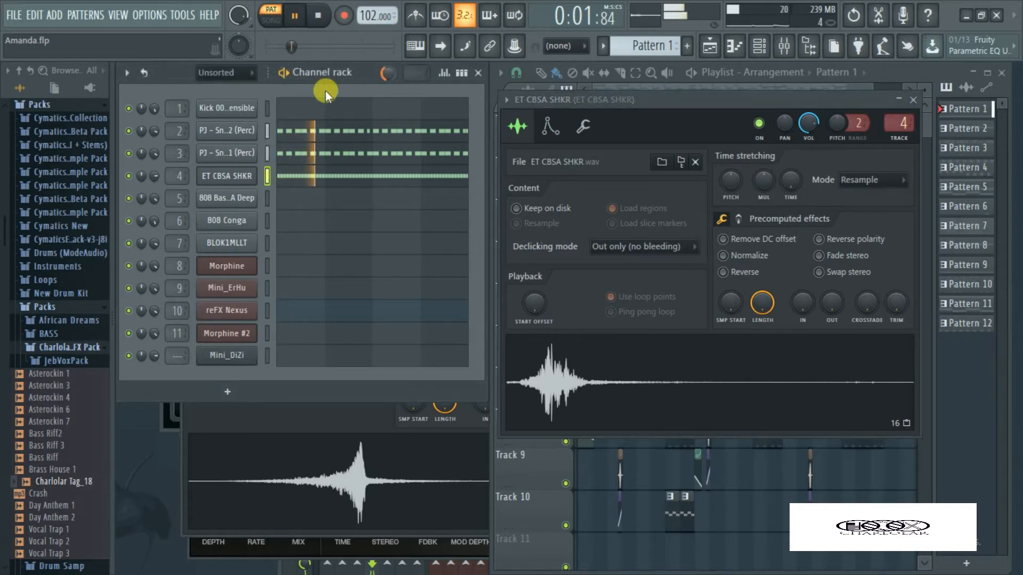
pyautogui.click(317, 17)
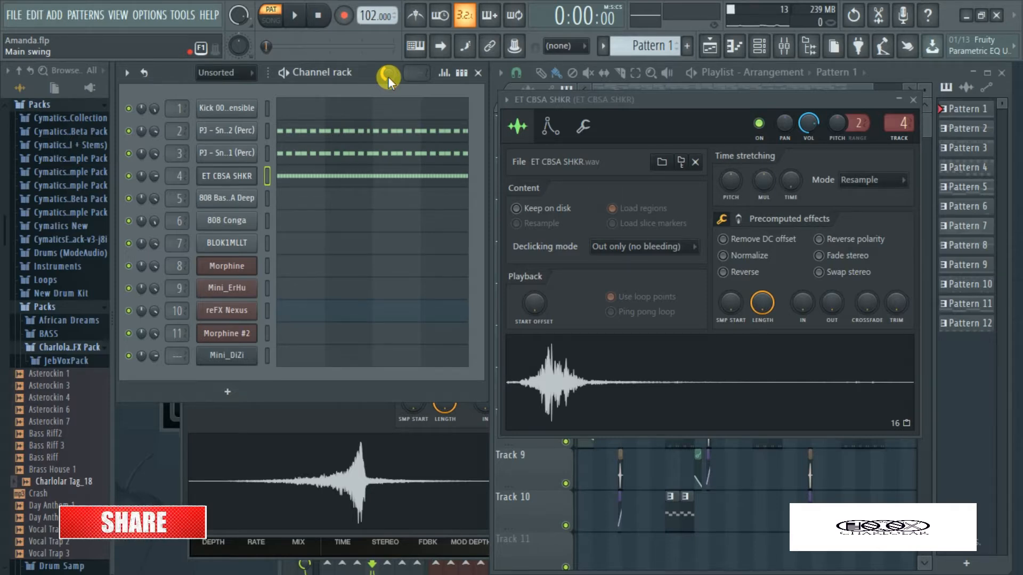
pyautogui.click(291, 183)
pyautogui.scroll(3, 471, 224)
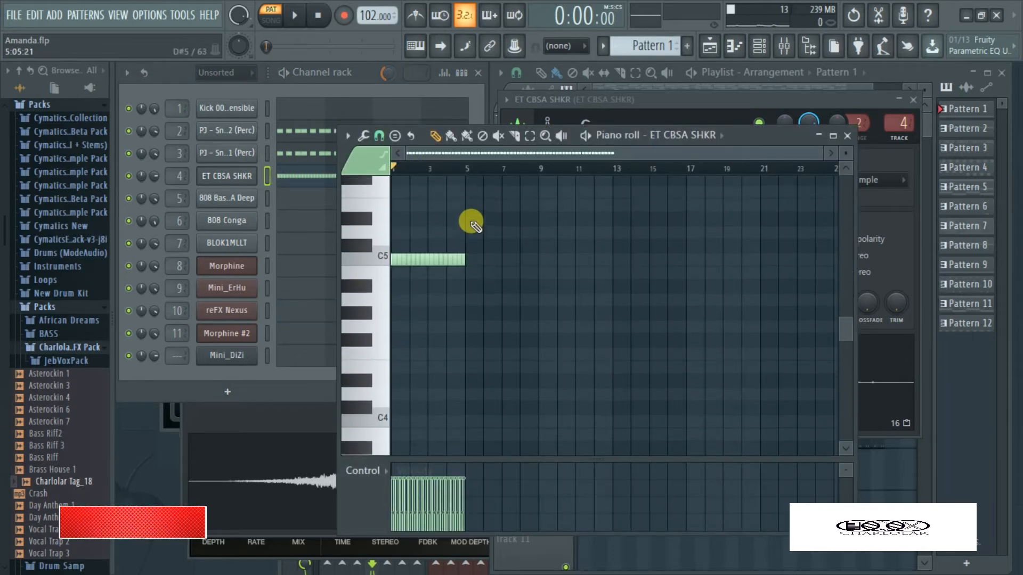
# Play the shaker of Pattern 1 alone, with both PJ Snap channels muted and the main swing at zero
pyautogui.click(384, 73)
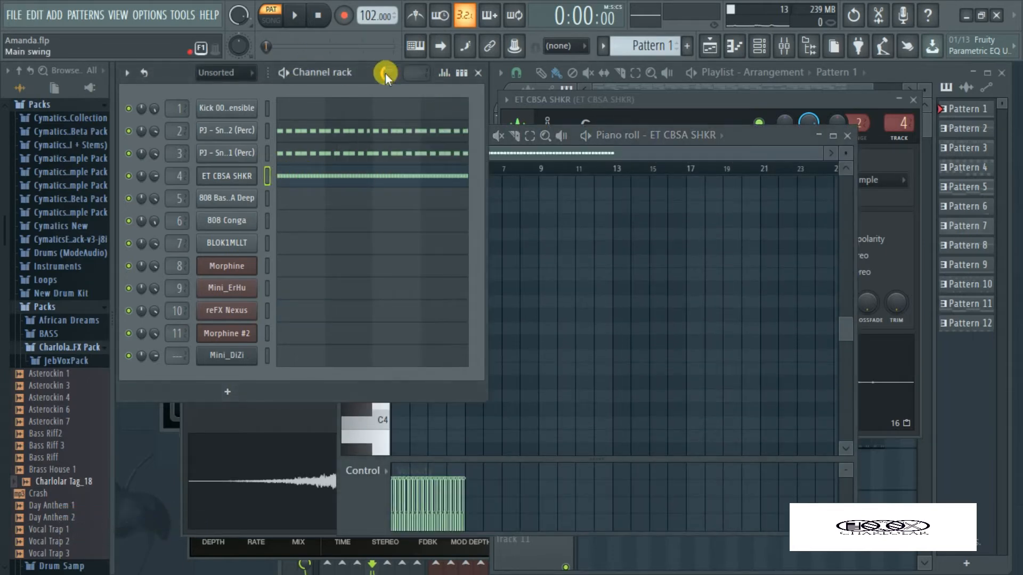
pyautogui.click(128, 153)
pyautogui.click(129, 131)
pyautogui.click(294, 16)
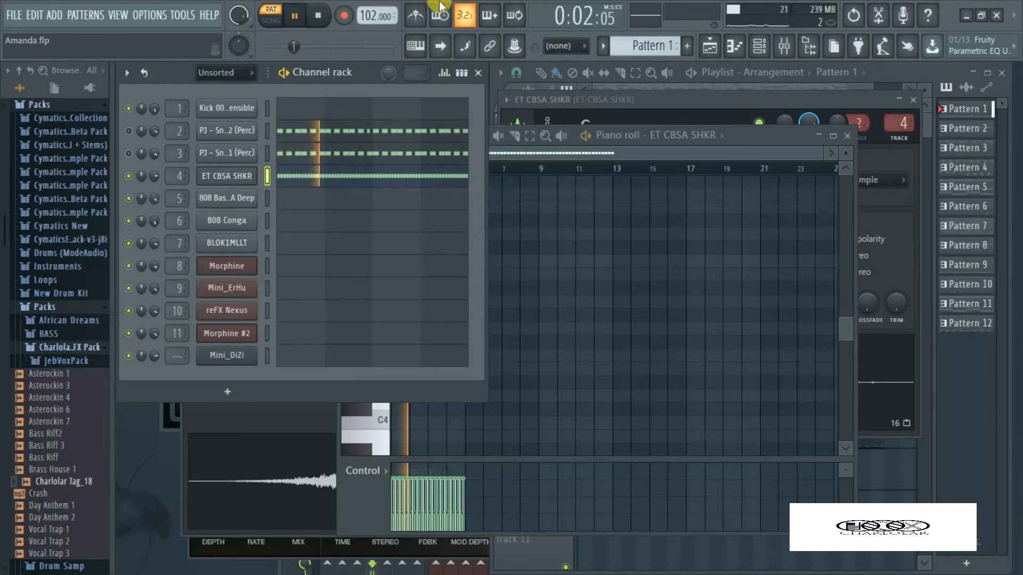
pyautogui.click(320, 16)
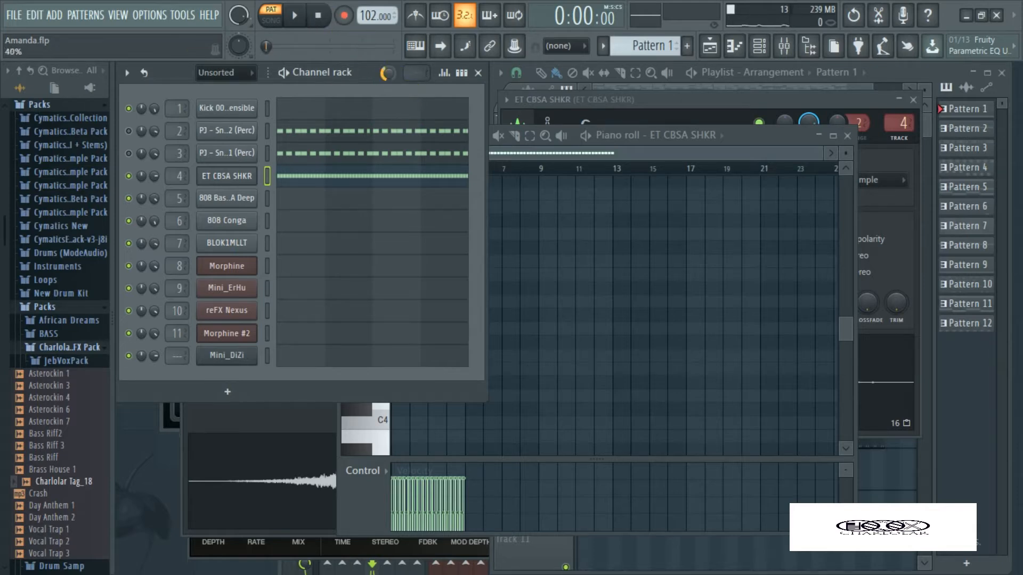
# Replay the shaker with the main swing turned back up, and unmute both PJ Snap channels
pyautogui.click(294, 17)
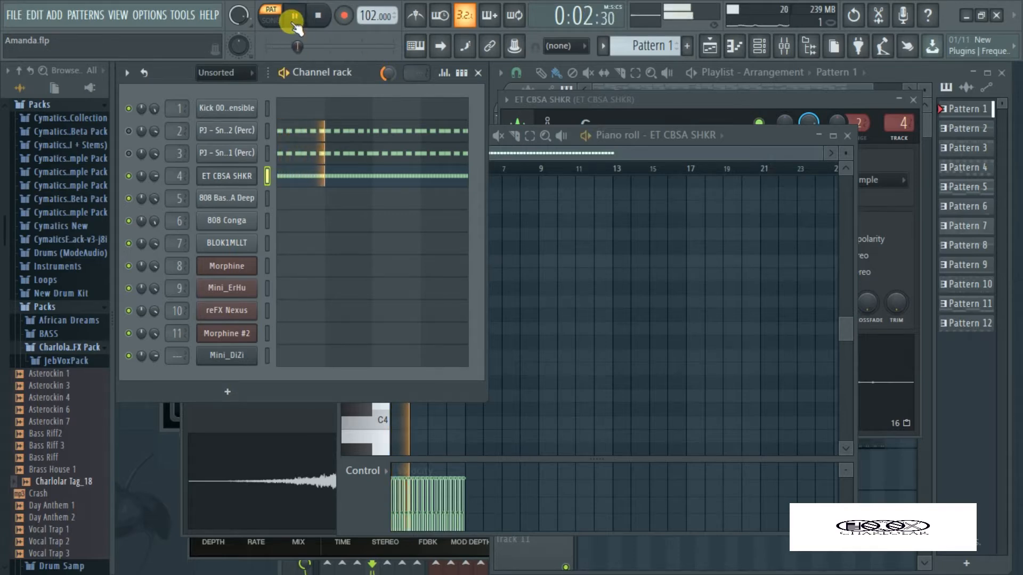
pyautogui.click(316, 17)
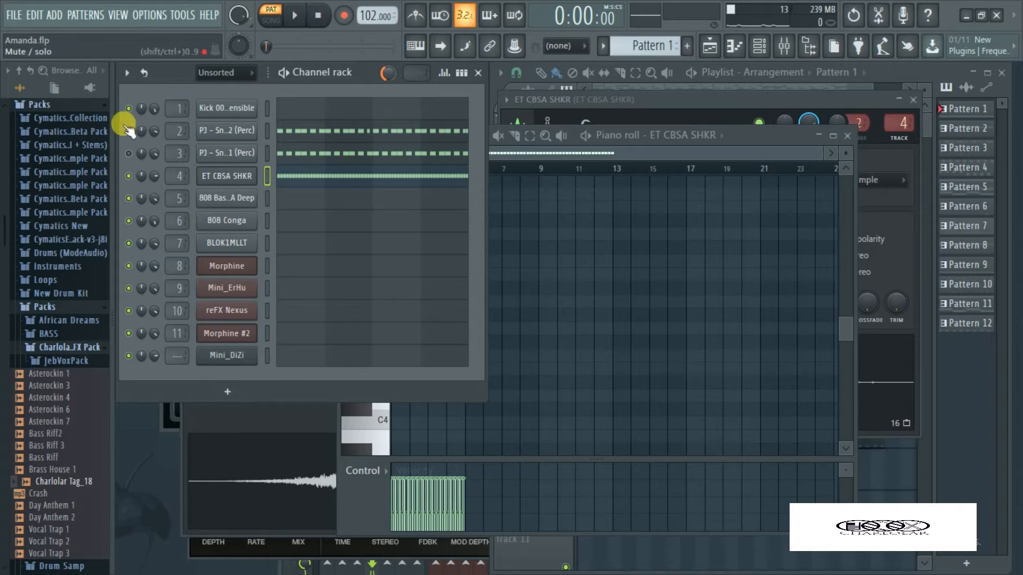
pyautogui.click(129, 154)
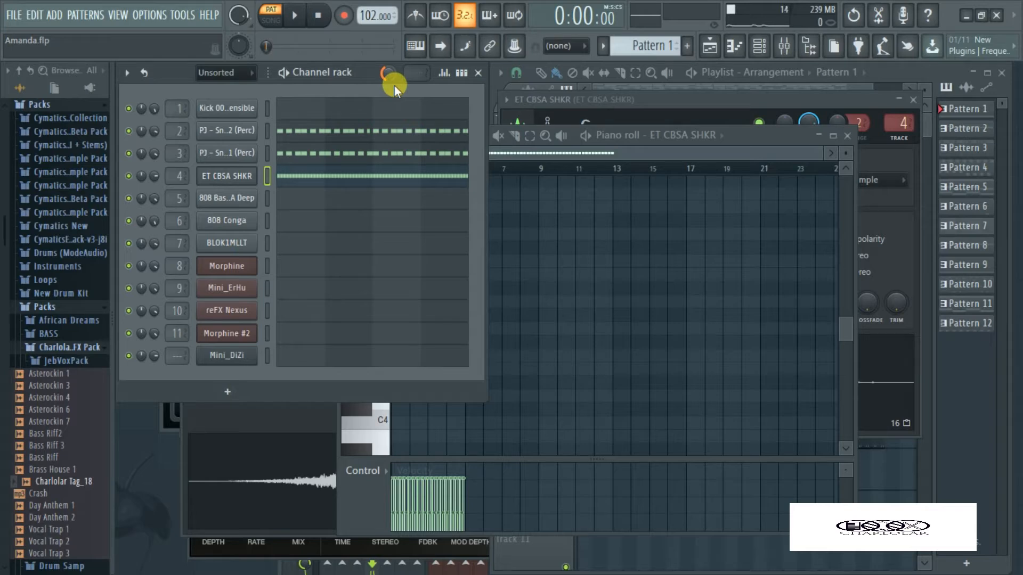
# Select Pattern 2, play it back briefly and stop
pyautogui.press('KP_Add')
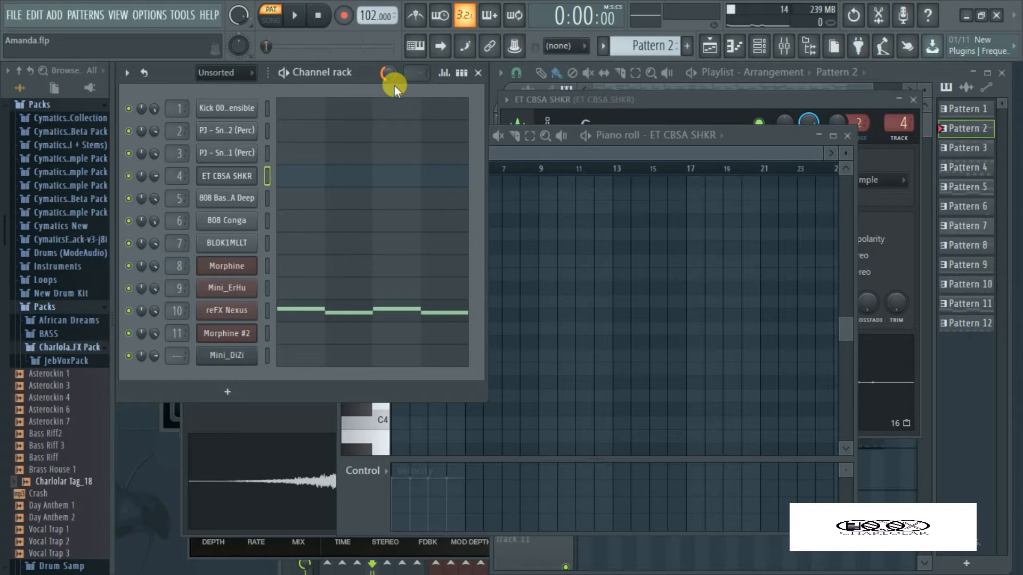
pyautogui.click(295, 16)
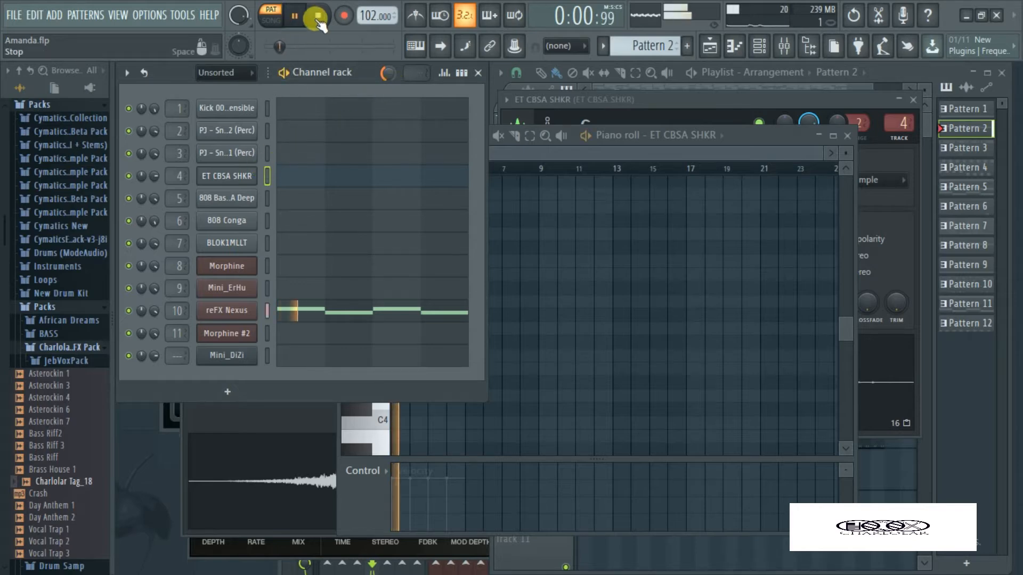
pyautogui.click(318, 15)
# Open the reFX Nexus plugin of Pattern 2 and examine its W Drake Type Pad preset
pyautogui.click(227, 310)
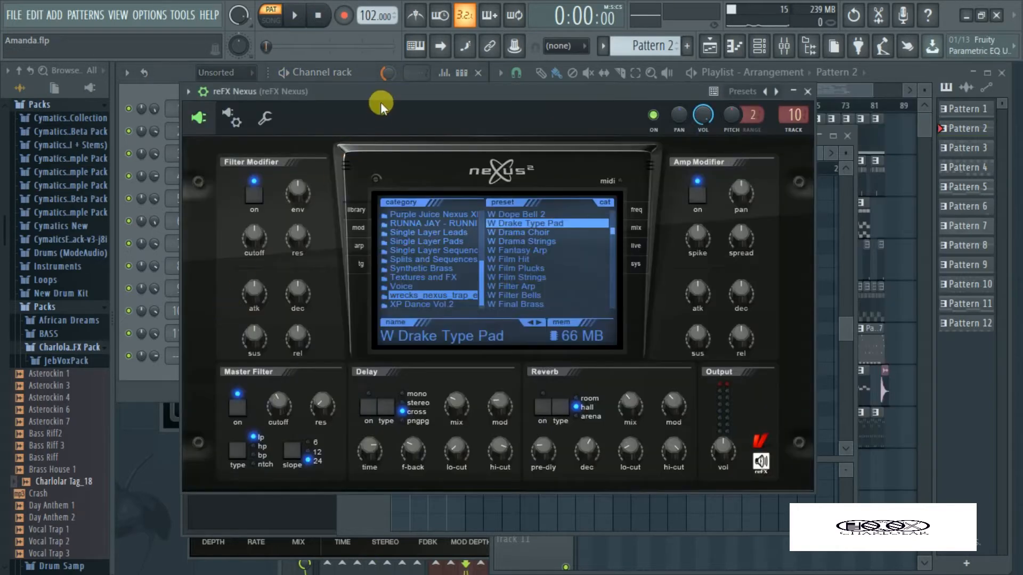
pyautogui.moveTo(381, 92); pyautogui.dragTo(484, 114)
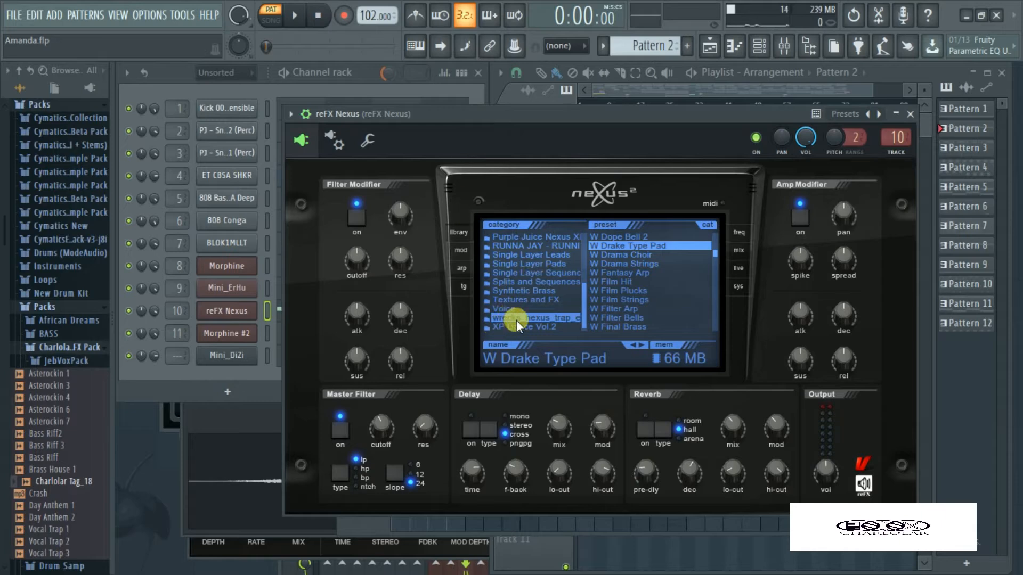
pyautogui.click(618, 246)
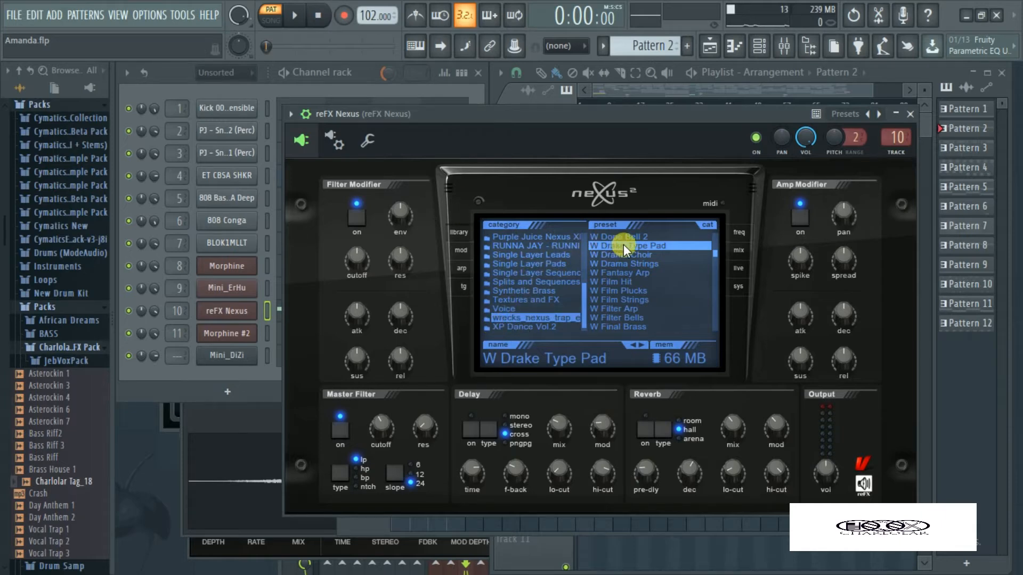
pyautogui.click(257, 91)
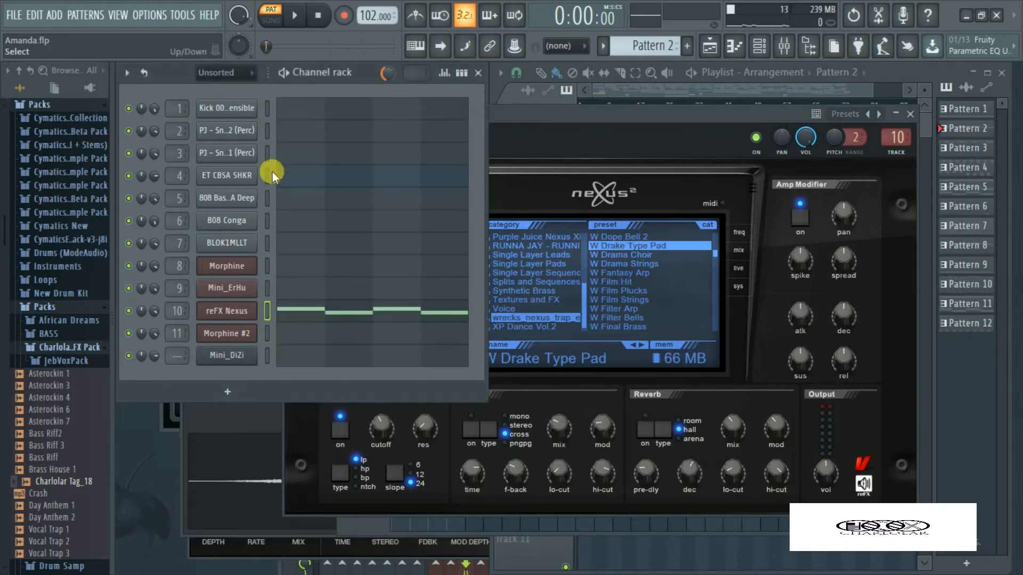
# Open the reFX Nexus notes of Pattern 2 in the piano roll and transpose them down two octaves
pyautogui.click(307, 310)
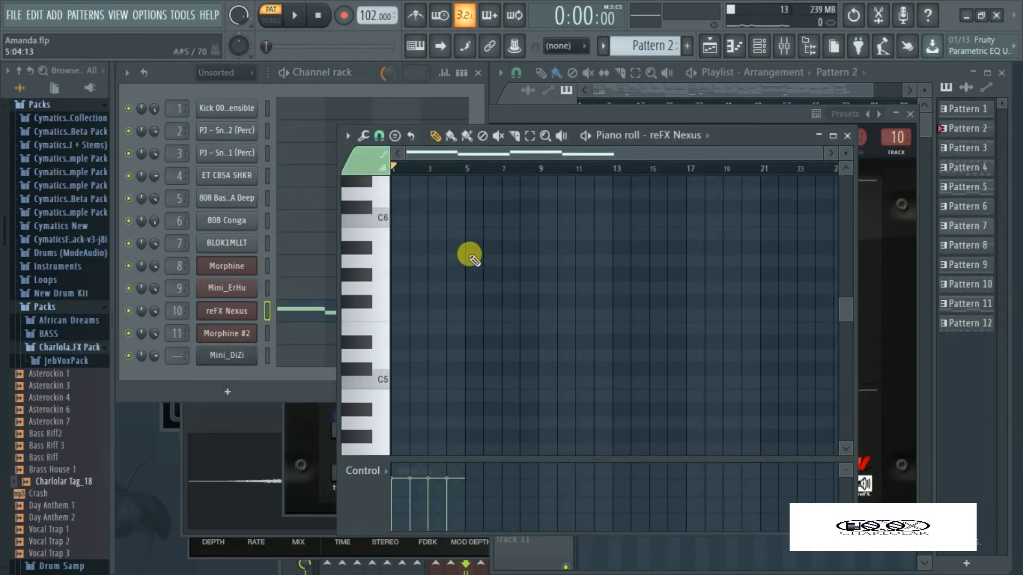
pyautogui.scroll(6, 469, 255)
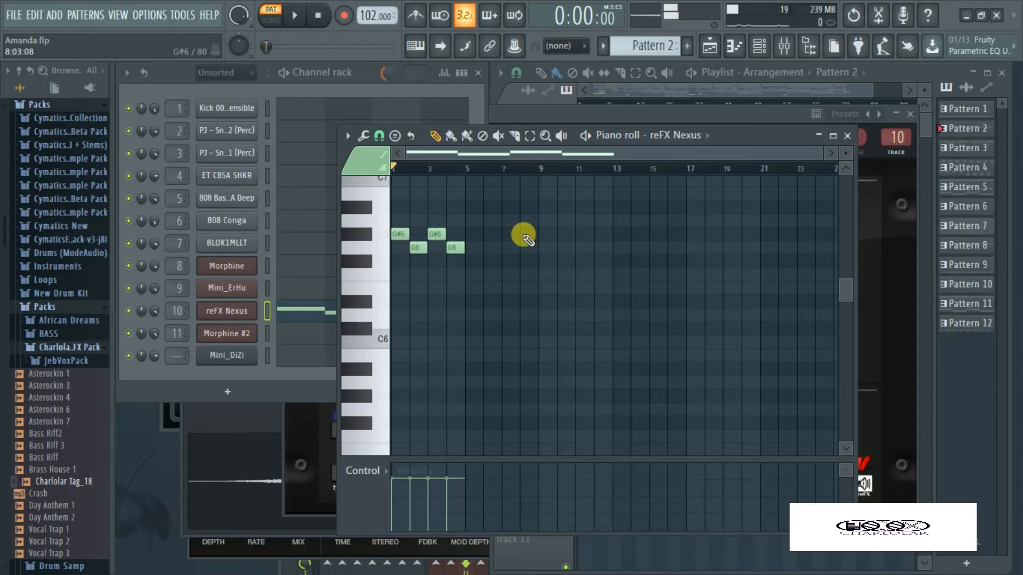
pyautogui.hotkey('ctrl', 'Down')
pyautogui.hotkey('ctrl', 'Down')
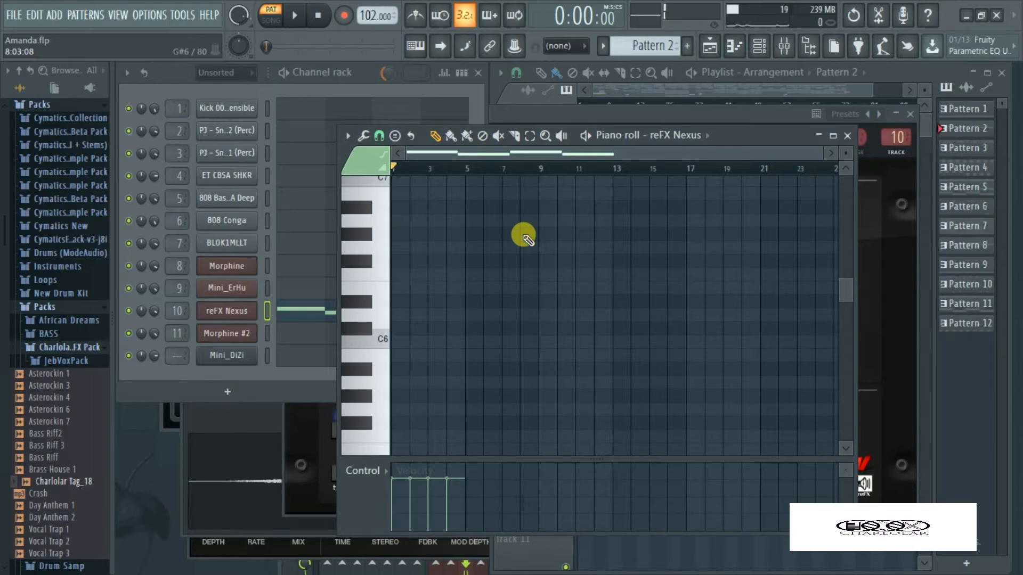
# Play back the lowered reFX Nexus notes of Pattern 2 and transpose them back up two octaves
pyautogui.scroll(-8, 525, 237)
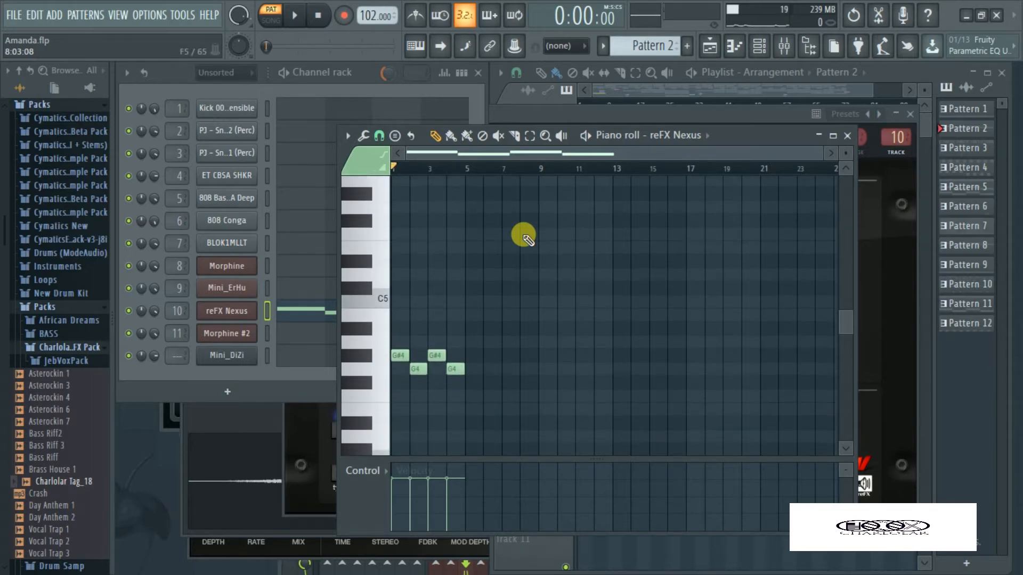
pyautogui.press('space')
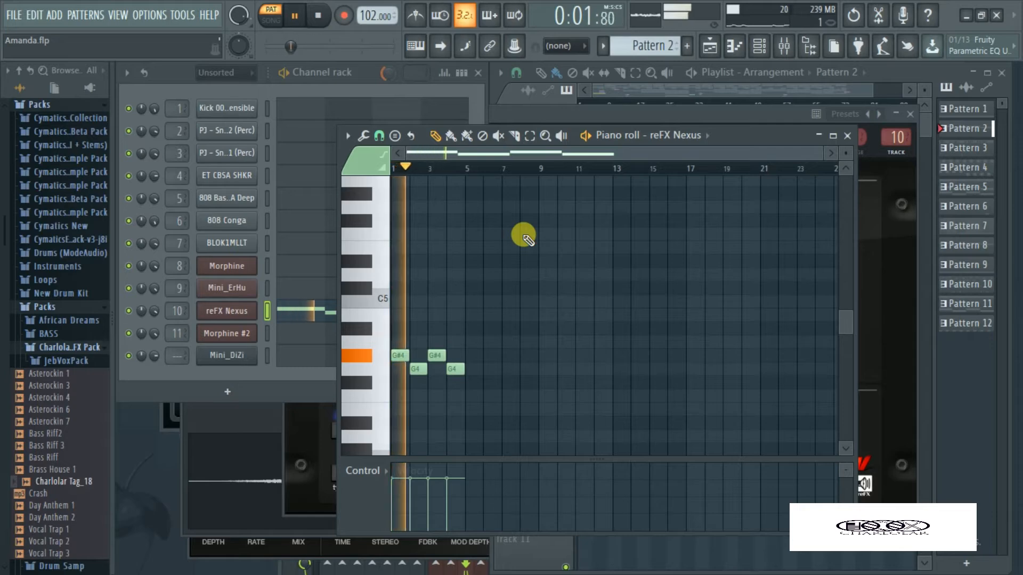
pyautogui.press('space')
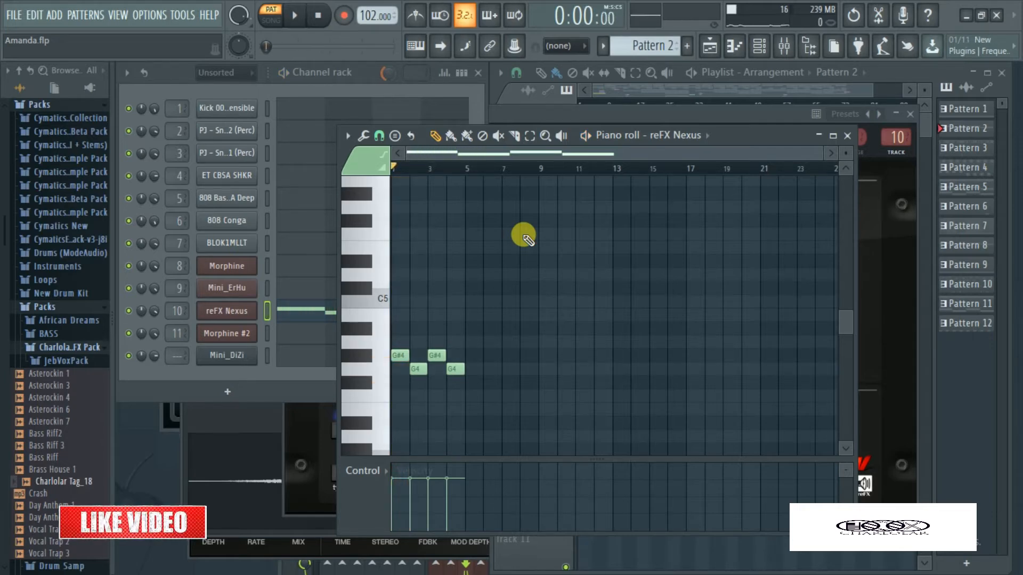
pyautogui.hotkey('ctrl', 'Up')
pyautogui.hotkey('ctrl', 'Up')
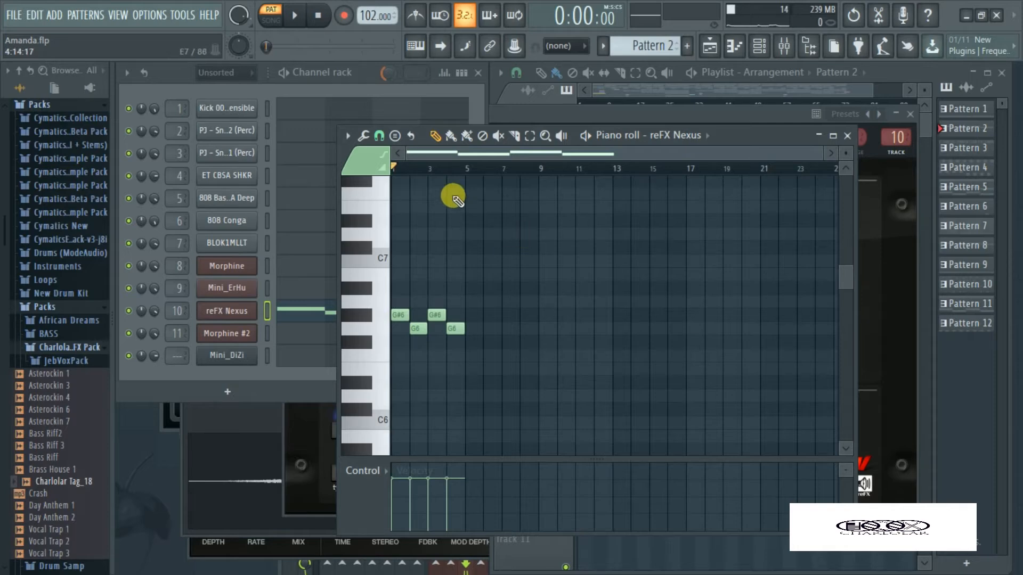
pyautogui.scroll(-2, 455, 247)
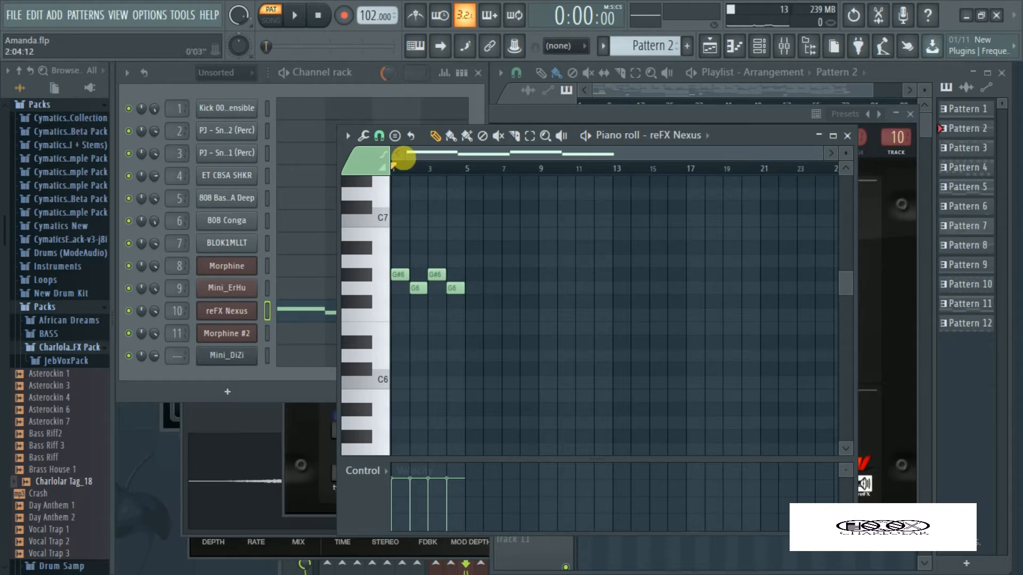
# Select Pattern 3, open the sampler of the BLOK1MLLT channel and audition its sample
pyautogui.click(460, 89)
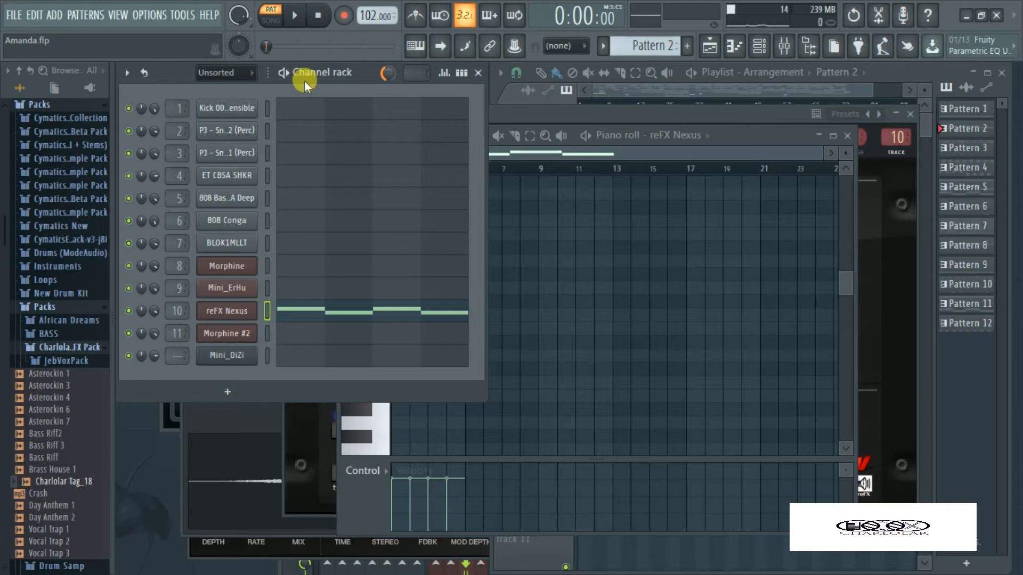
pyautogui.press('Right')
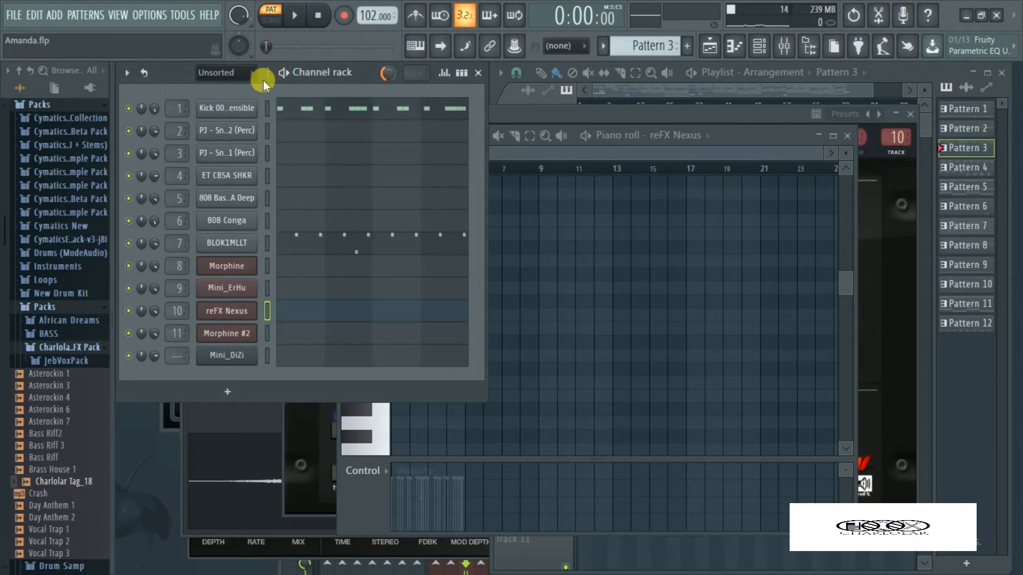
pyautogui.click(228, 242)
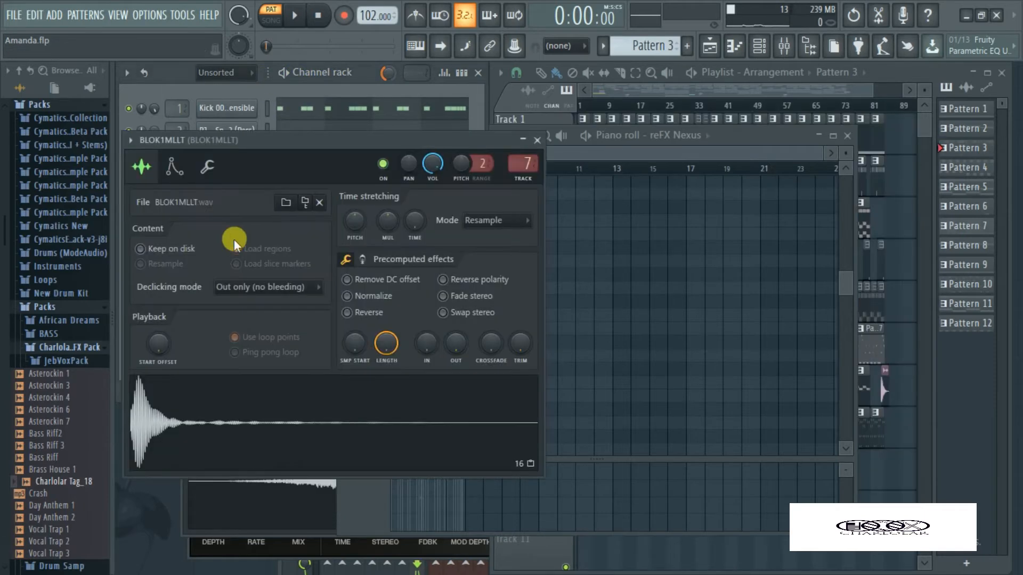
pyautogui.click(143, 424)
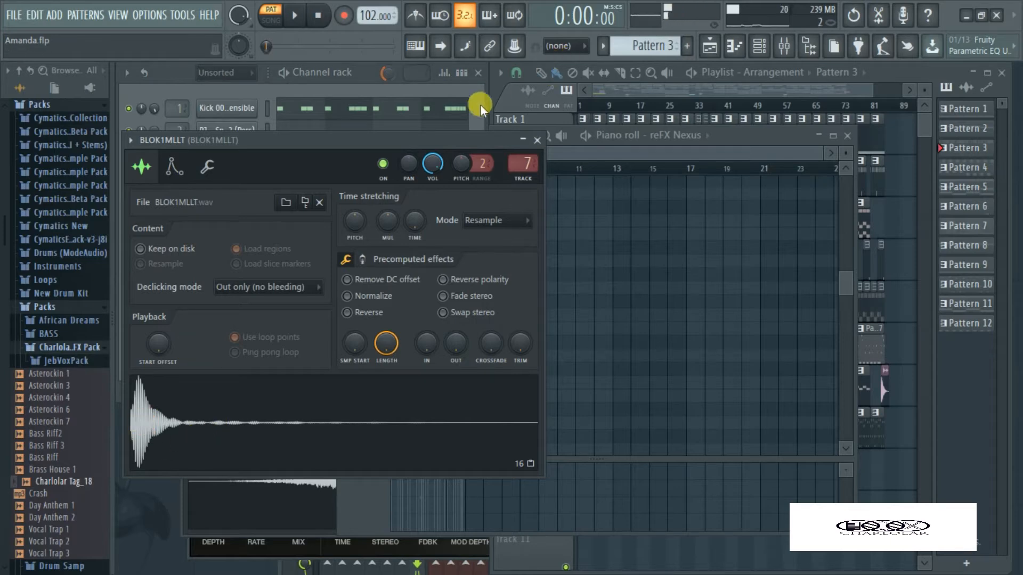
# Compare the BLOK1MLLT sample with its mixer track's effect slots bypassed and enabled
pyautogui.click(784, 46)
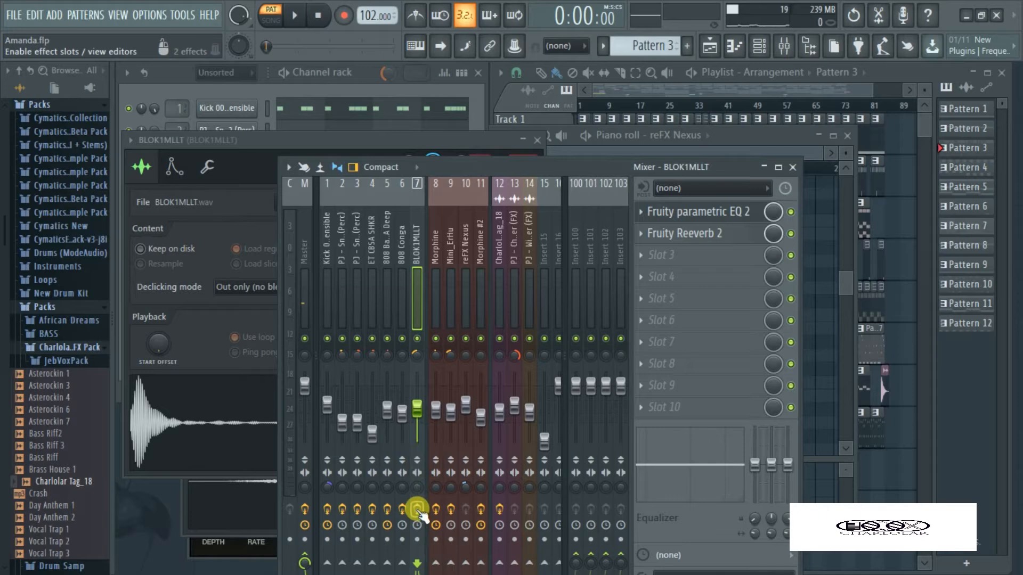
pyautogui.click(175, 440)
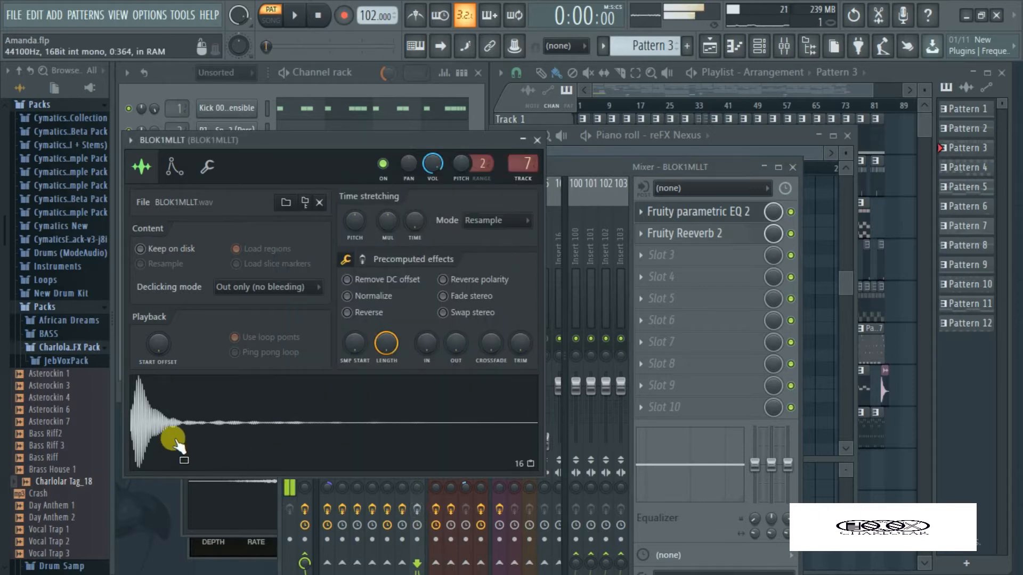
pyautogui.click(170, 423)
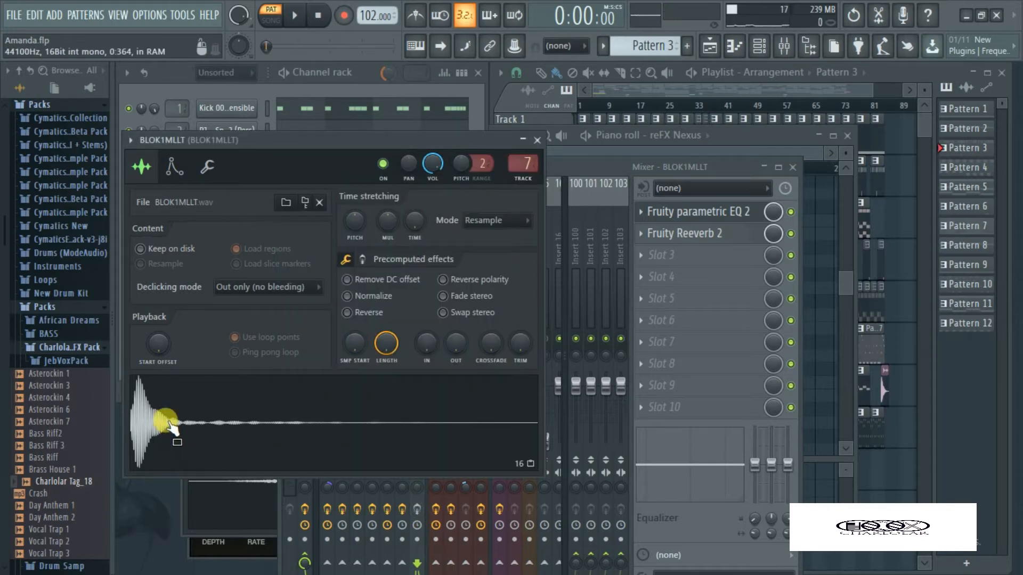
pyautogui.click(169, 423)
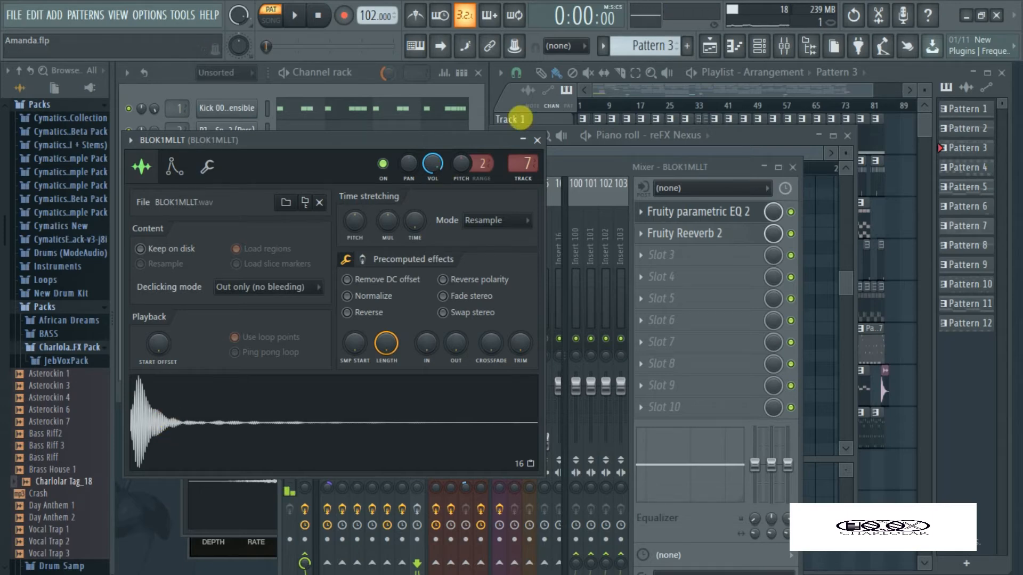
pyautogui.click(783, 45)
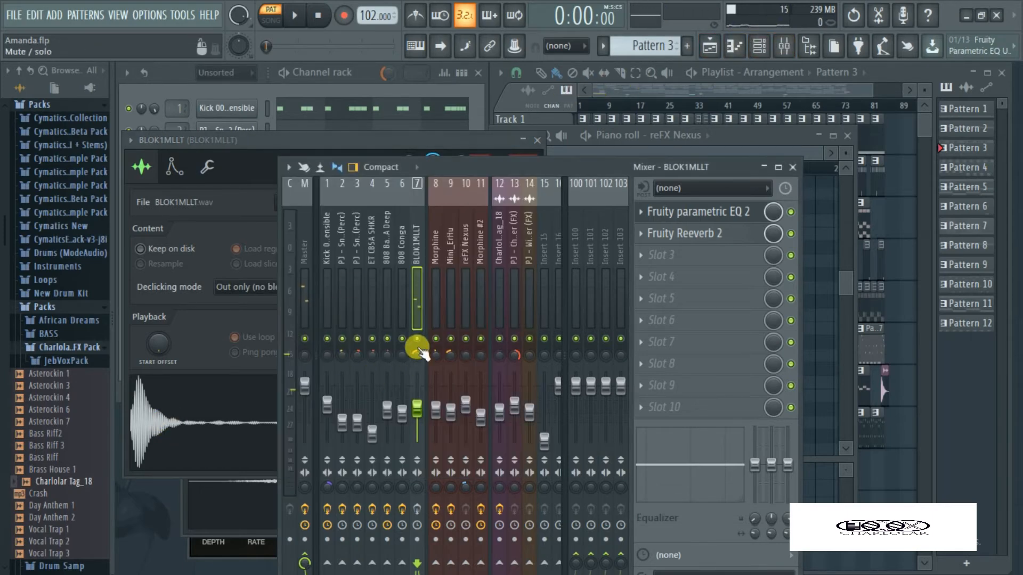
pyautogui.click(418, 509)
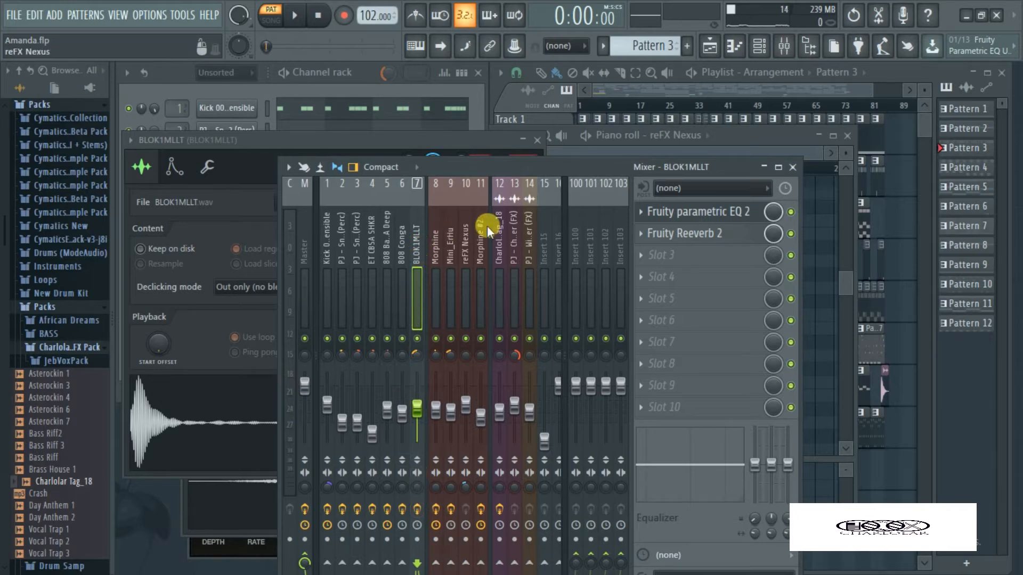
# Examine the Fruity parametric EQ 2 and Fruity Reeverb 2 settings on the BLOK1MLLT mixer track
pyautogui.click(685, 212)
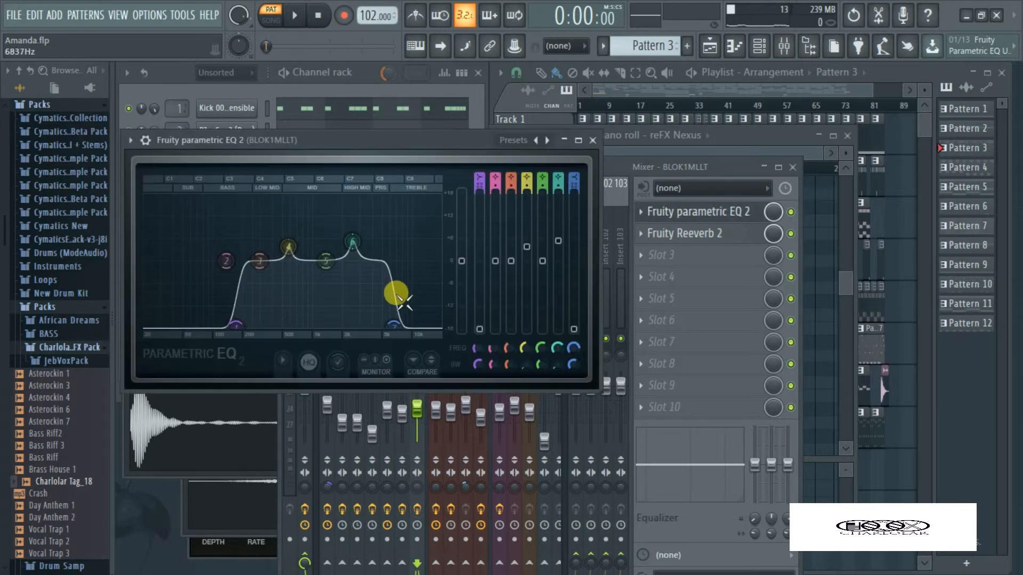
pyautogui.moveTo(405, 303)
pyautogui.mouseDown()
pyautogui.moveTo(389, 292)
pyautogui.moveTo(384, 270)
pyautogui.moveTo(377, 280)
pyautogui.moveTo(401, 308)
pyautogui.mouseUp()
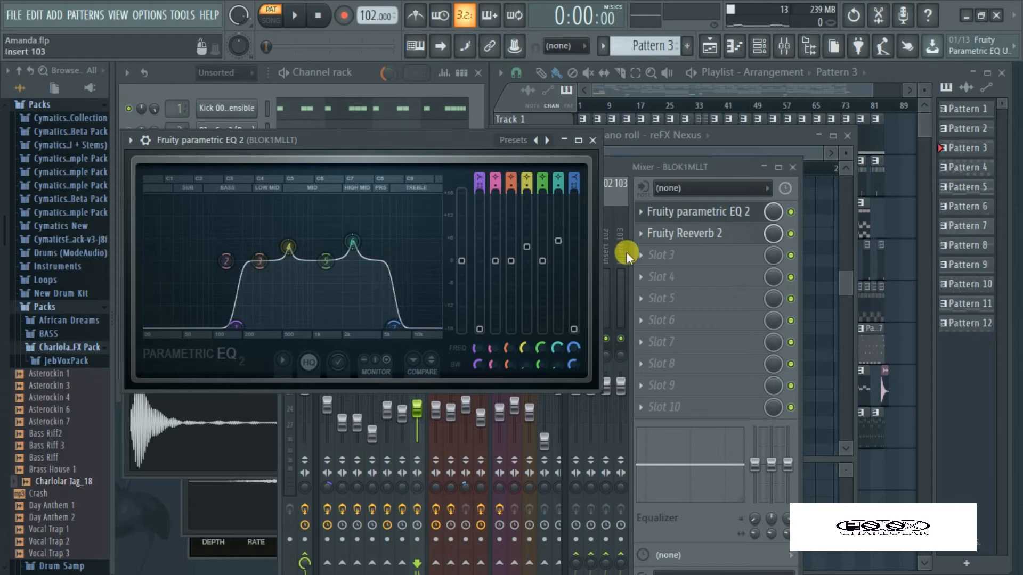
pyautogui.click(675, 239)
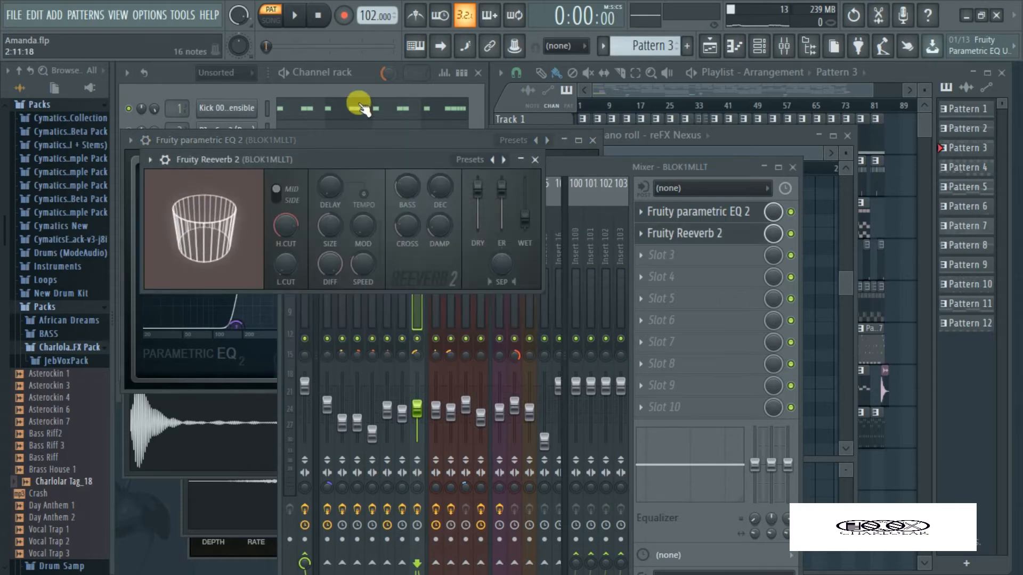
pyautogui.click(611, 169)
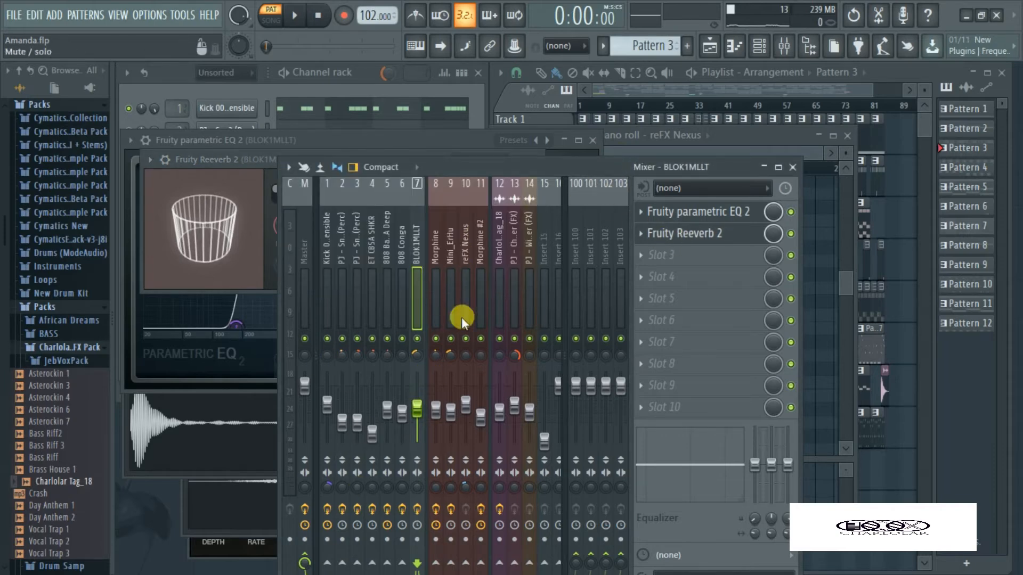
pyautogui.moveTo(516, 166)
pyautogui.mouseDown()
pyautogui.moveTo(621, 144)
pyautogui.moveTo(580, 135)
pyautogui.moveTo(525, 148)
pyautogui.mouseUp()
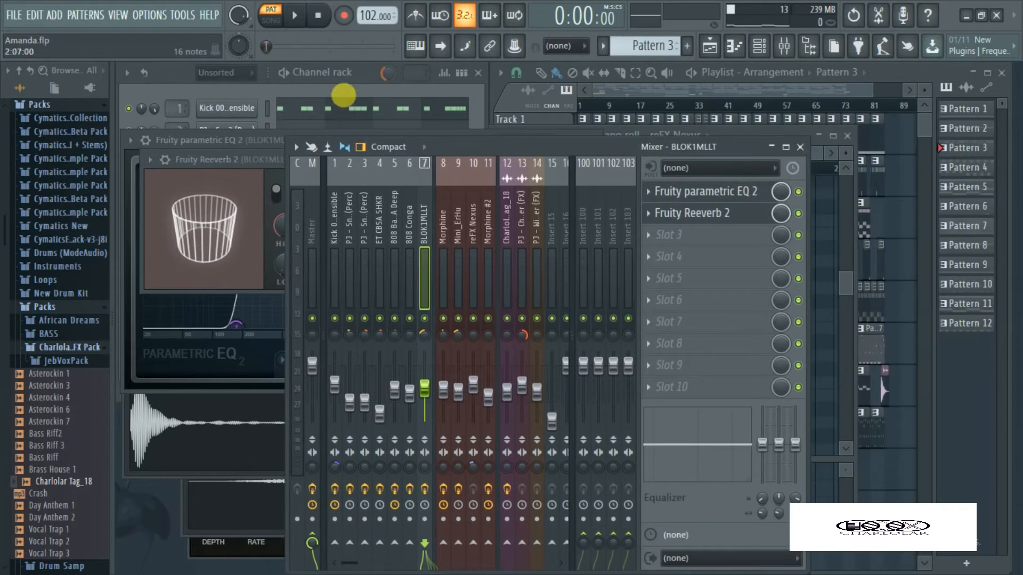
# Return to the channel rack, play back Pattern 3 and stop it
pyautogui.click(341, 83)
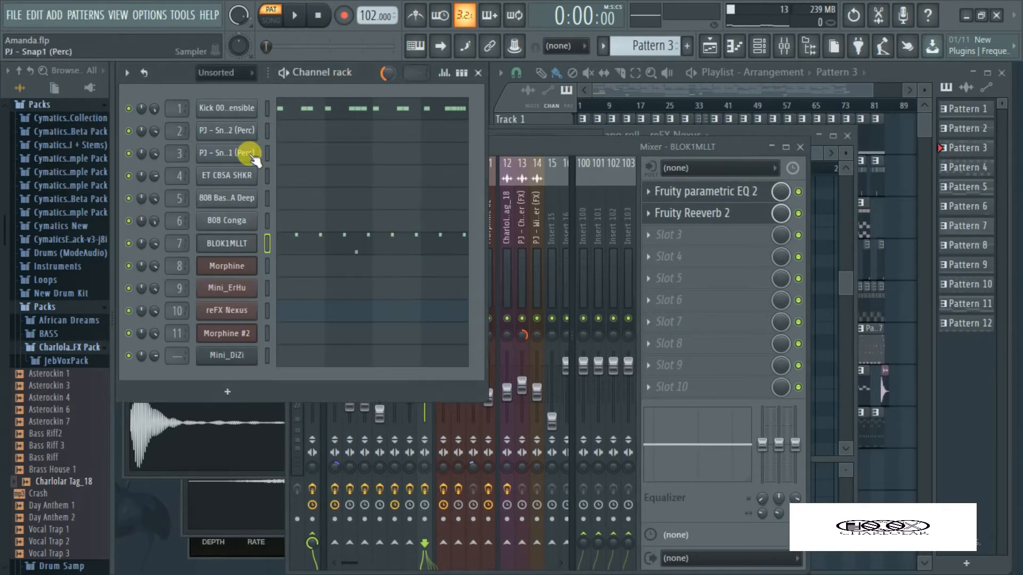
pyautogui.click(296, 18)
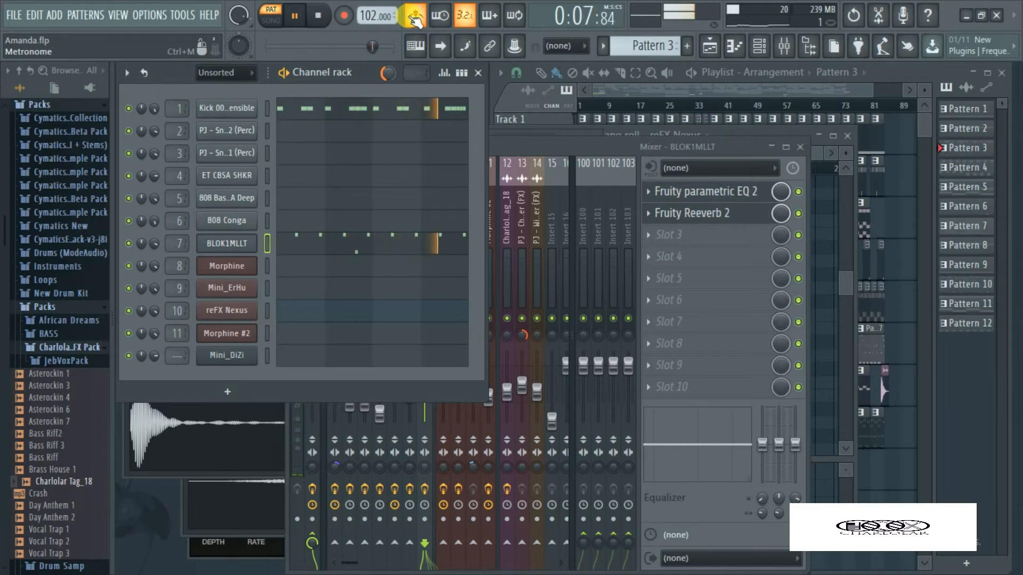
pyautogui.click(321, 16)
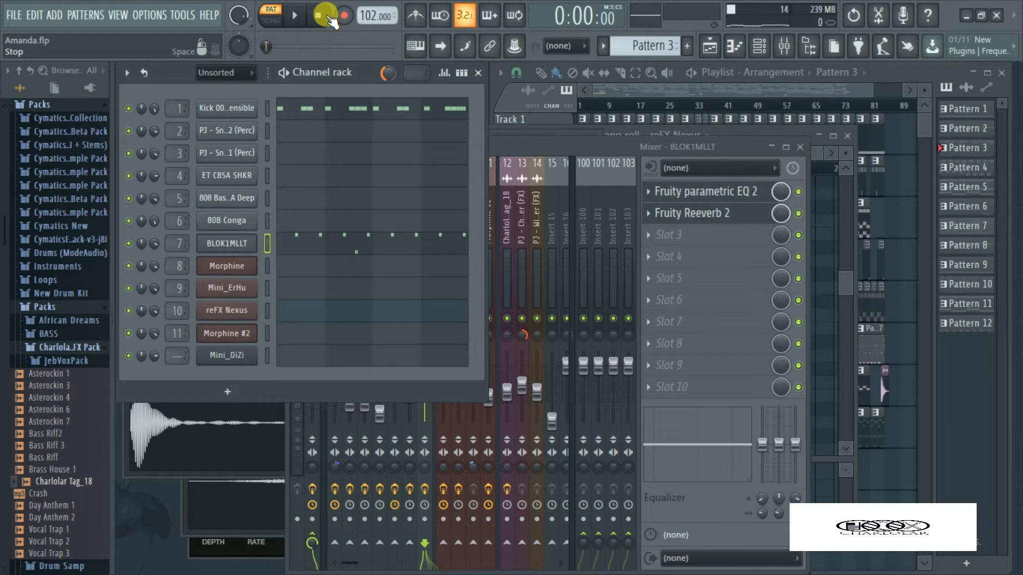
# Select Pattern 4 and examine the Mini_ErHu plugin's Easy trem2 preset and its notes in the piano roll
pyautogui.click(319, 90)
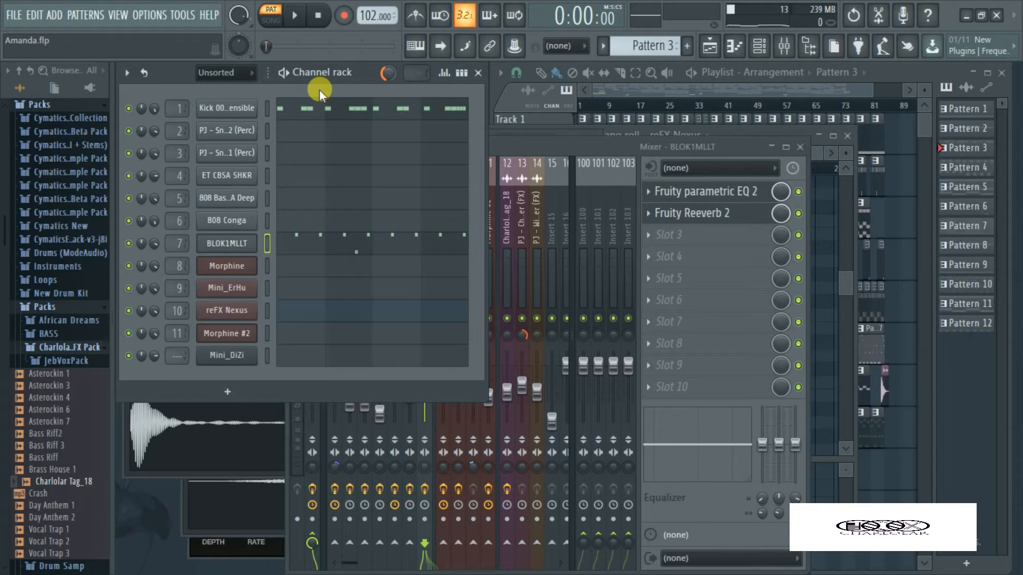
pyautogui.press('KP_Add')
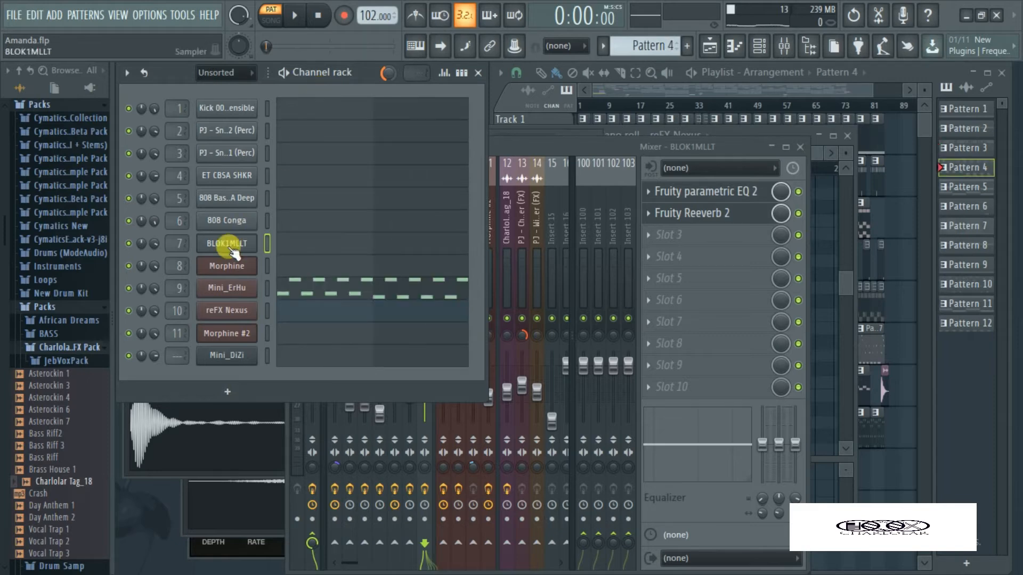
pyautogui.click(224, 288)
pyautogui.click(468, 134)
pyautogui.moveTo(468, 135); pyautogui.dragTo(480, 110)
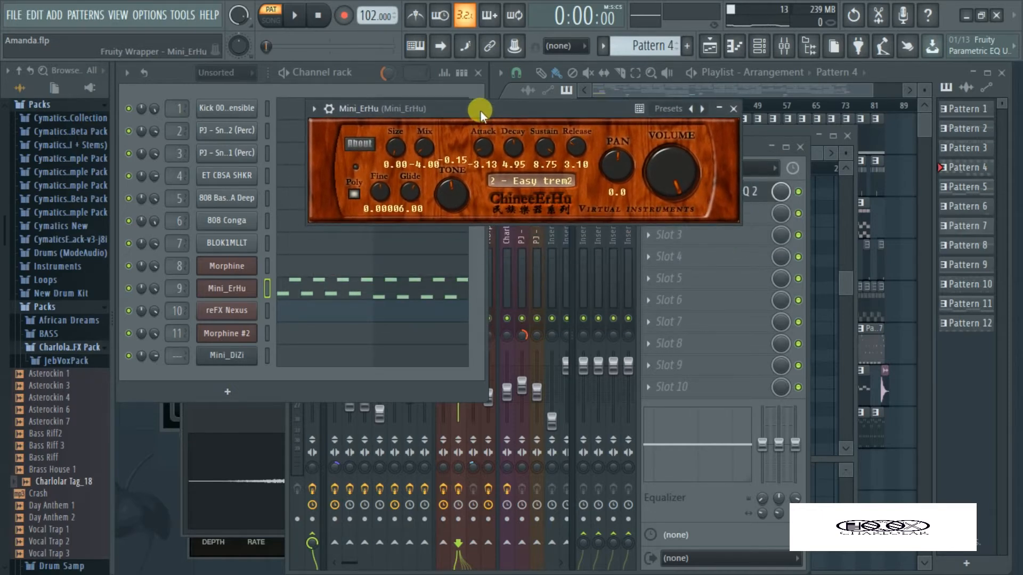
pyautogui.click(416, 277)
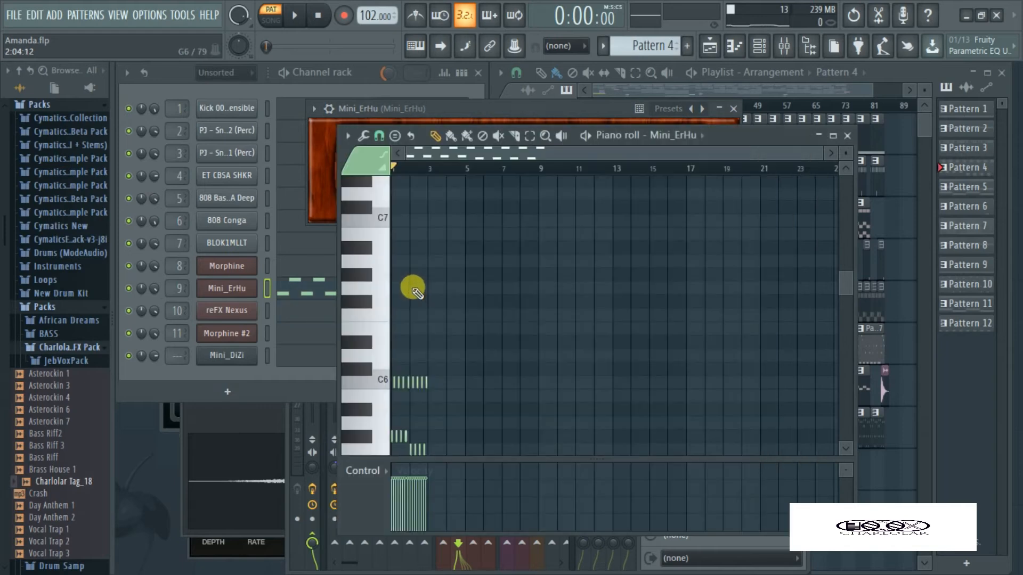
pyautogui.scroll(-4, 452, 378)
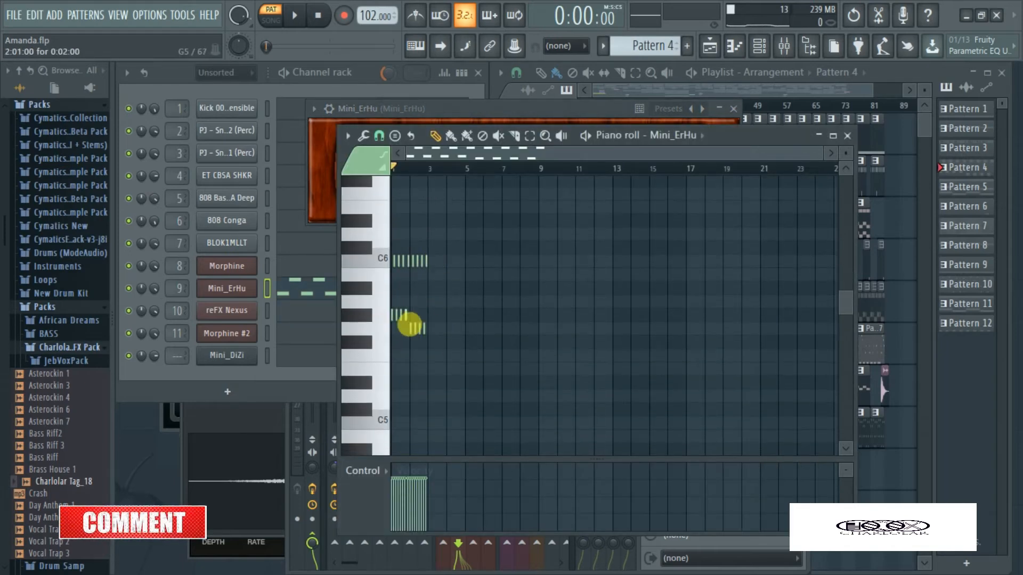
# Return to the channel rack, play back Pattern 4 and stop it
pyautogui.click(335, 87)
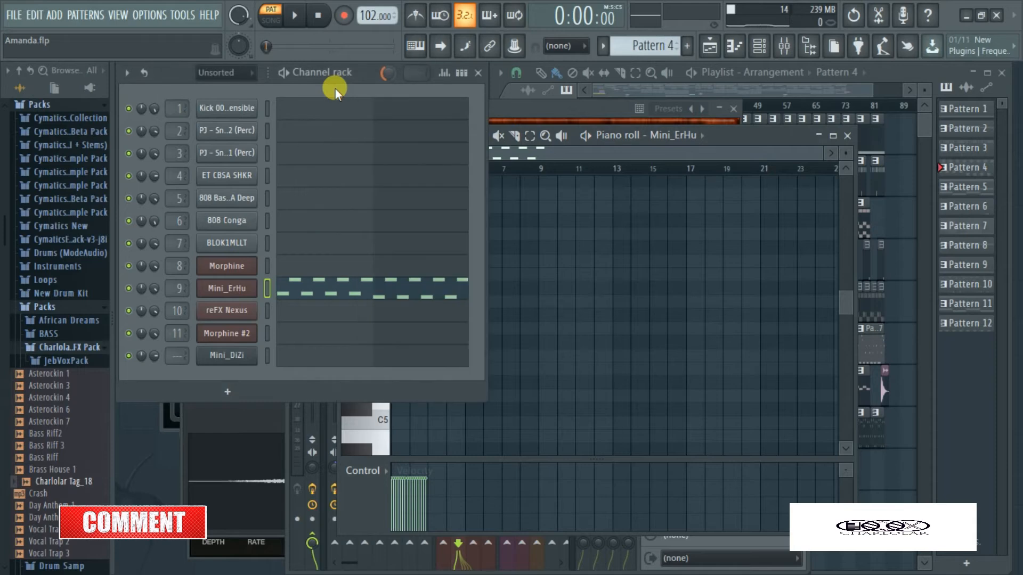
pyautogui.click(296, 15)
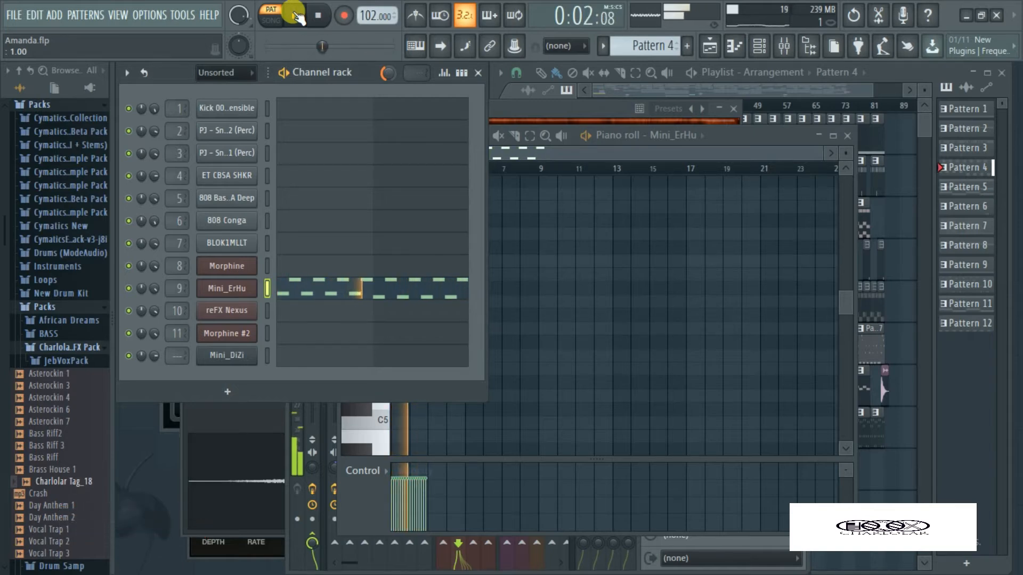
pyautogui.click(318, 15)
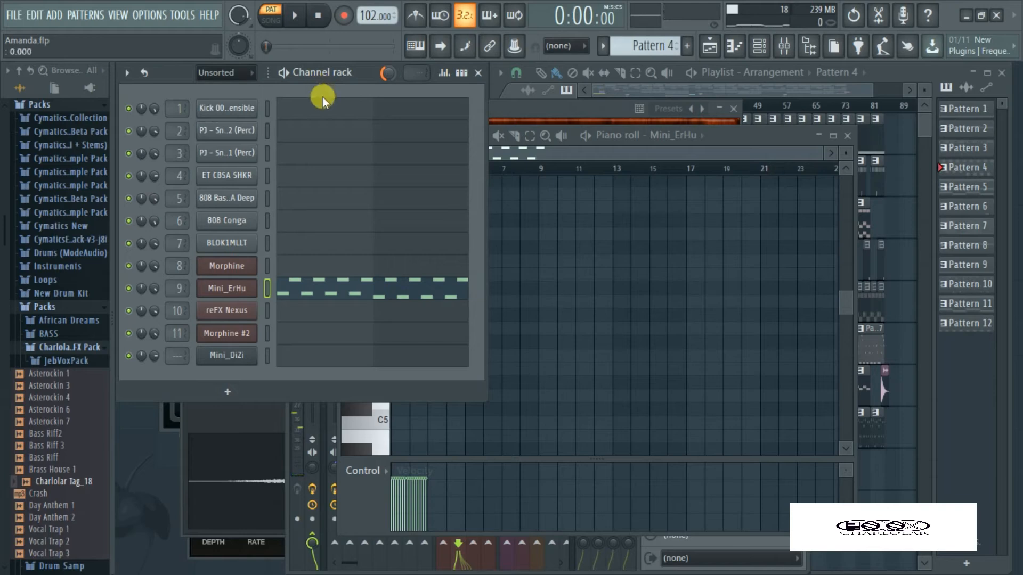
# Select Pattern 5, open the Morphine plugin with its KBD Smooth Nights FG preset and start playback
pyautogui.press('KP_Add')
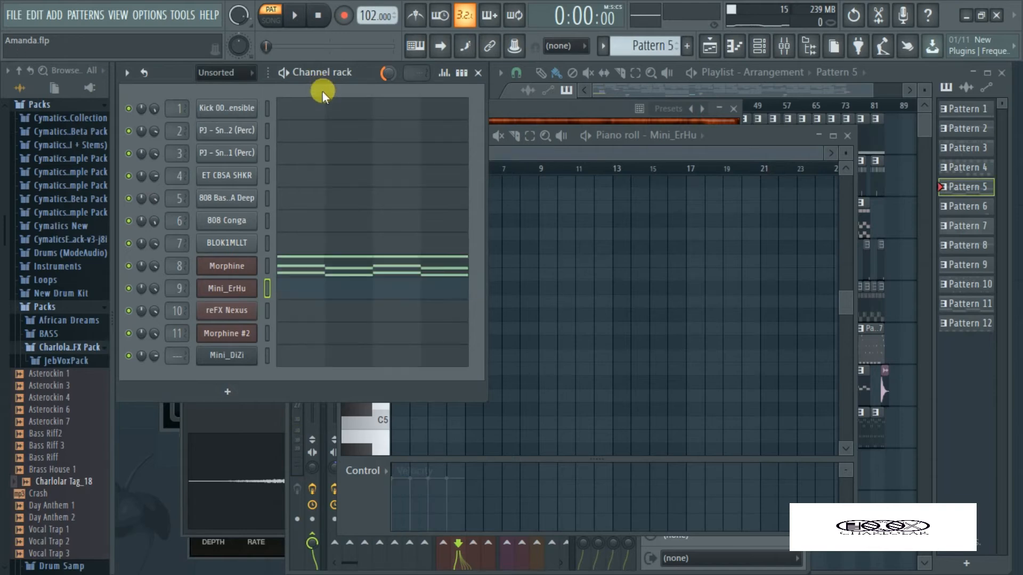
pyautogui.click(239, 266)
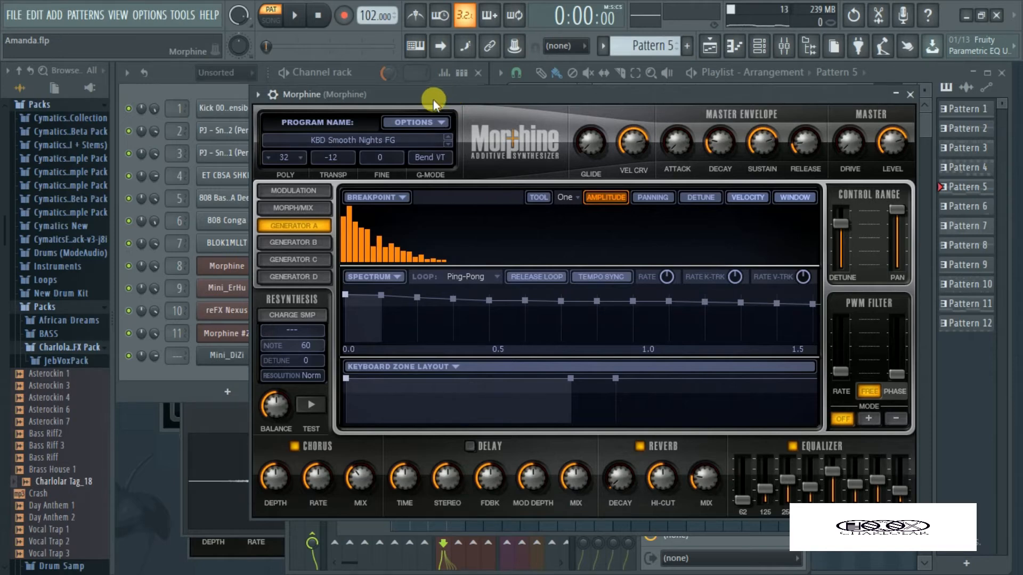
pyautogui.click(300, 14)
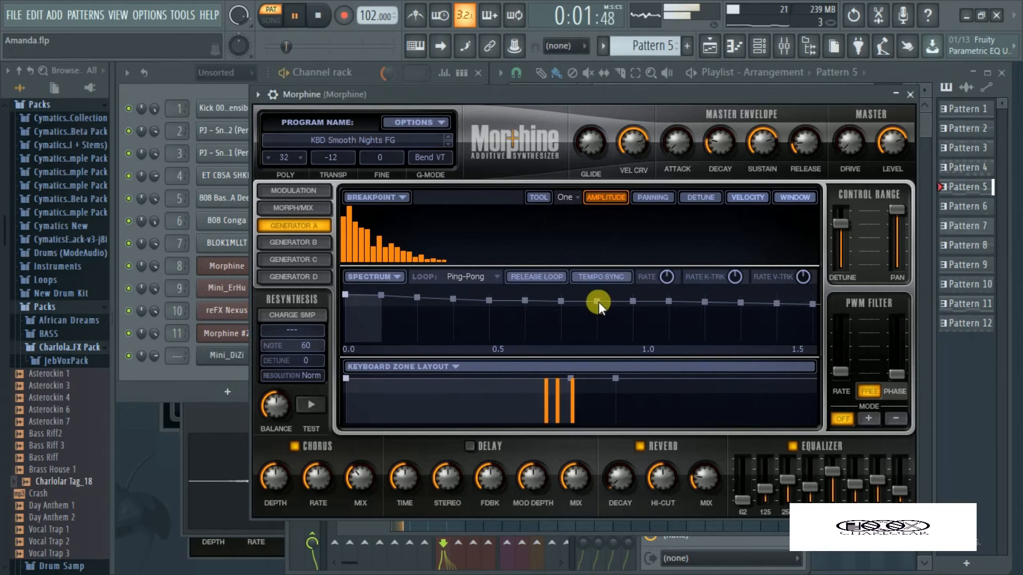
# Compare Morphine's sound with its equalizer off and on, stop playback and close the plugin from the channel rack
pyautogui.click(793, 445)
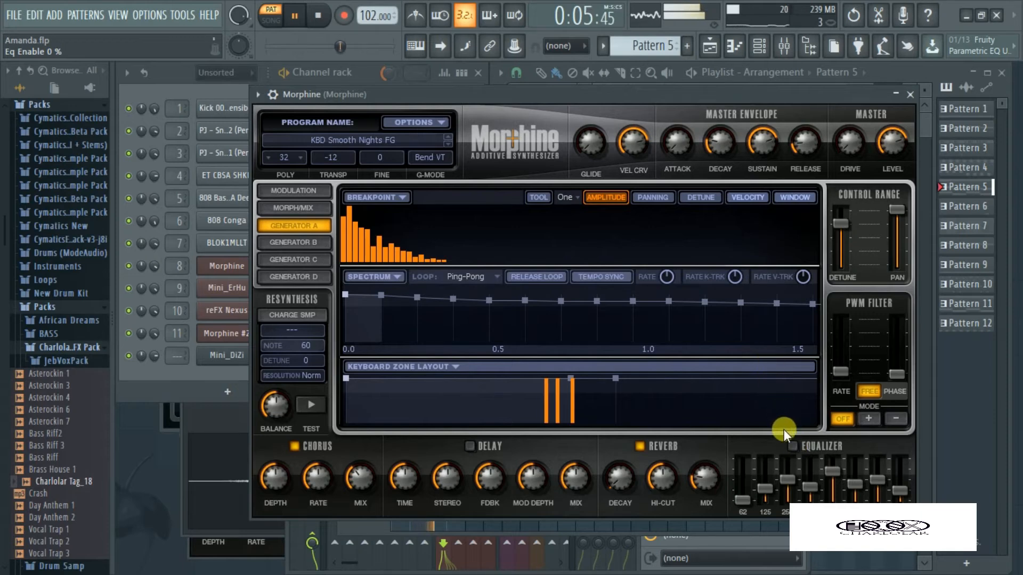
pyautogui.click(790, 443)
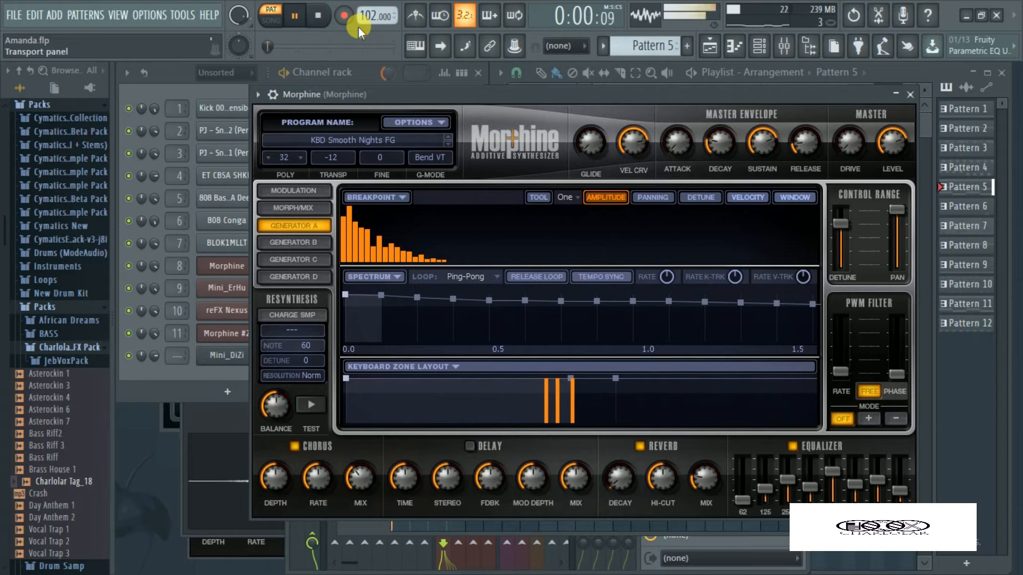
pyautogui.click(319, 18)
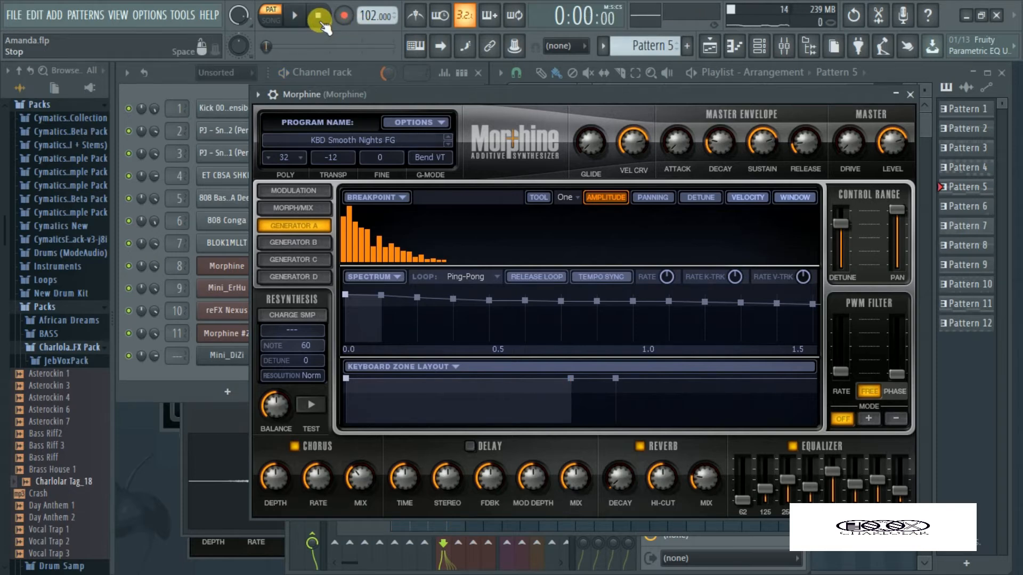
pyautogui.click(219, 90)
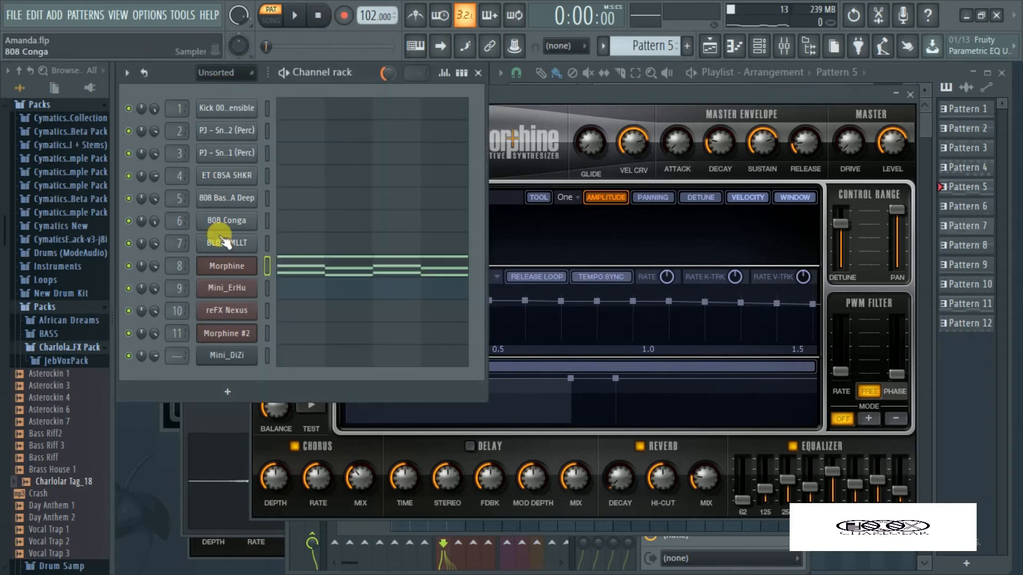
pyautogui.click(238, 274)
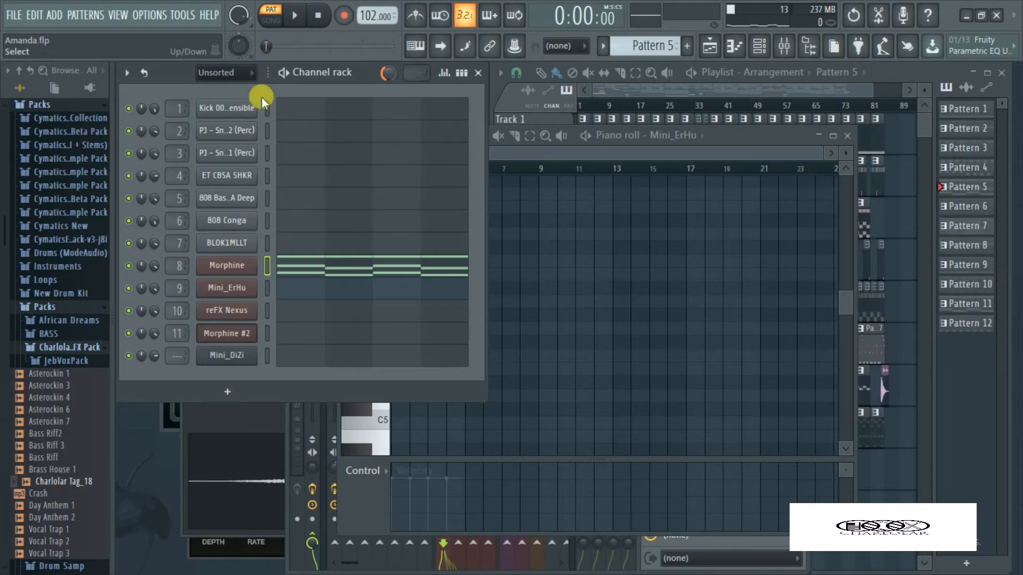
# Select and play Pattern 6, looping the time range around the 808 Conga note in the piano roll
pyautogui.press('KP_Add')
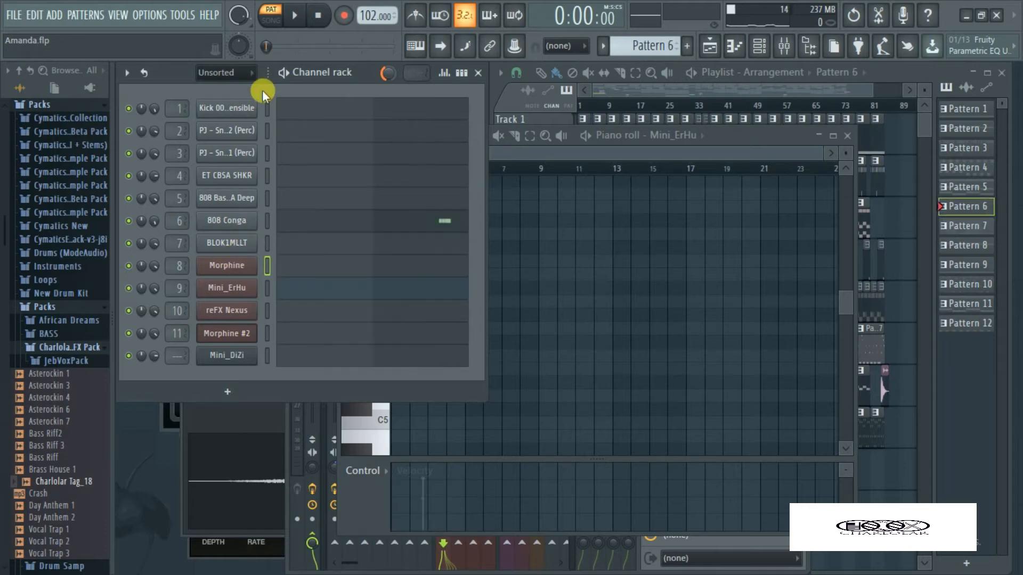
pyautogui.click(290, 15)
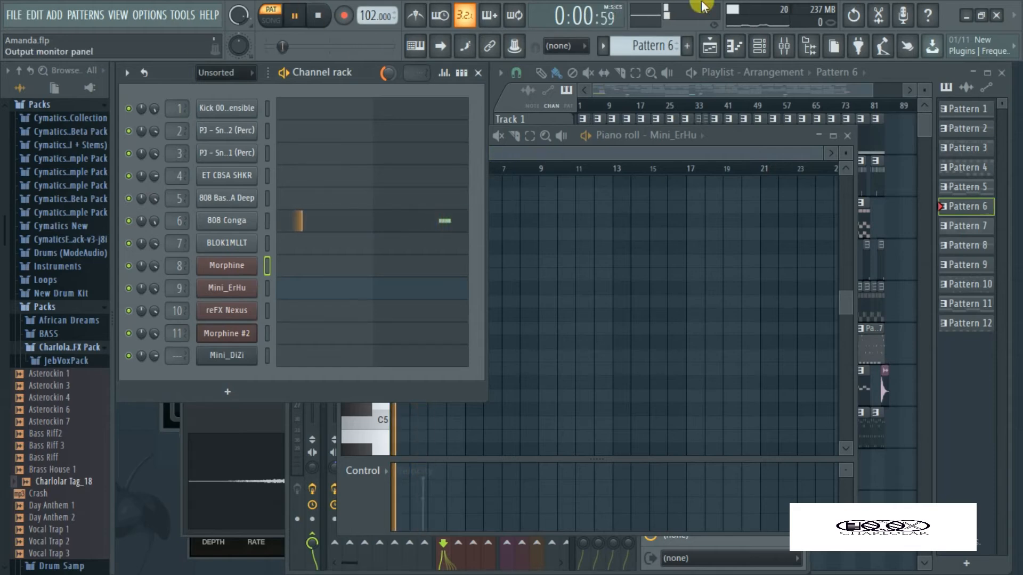
pyautogui.click(445, 216)
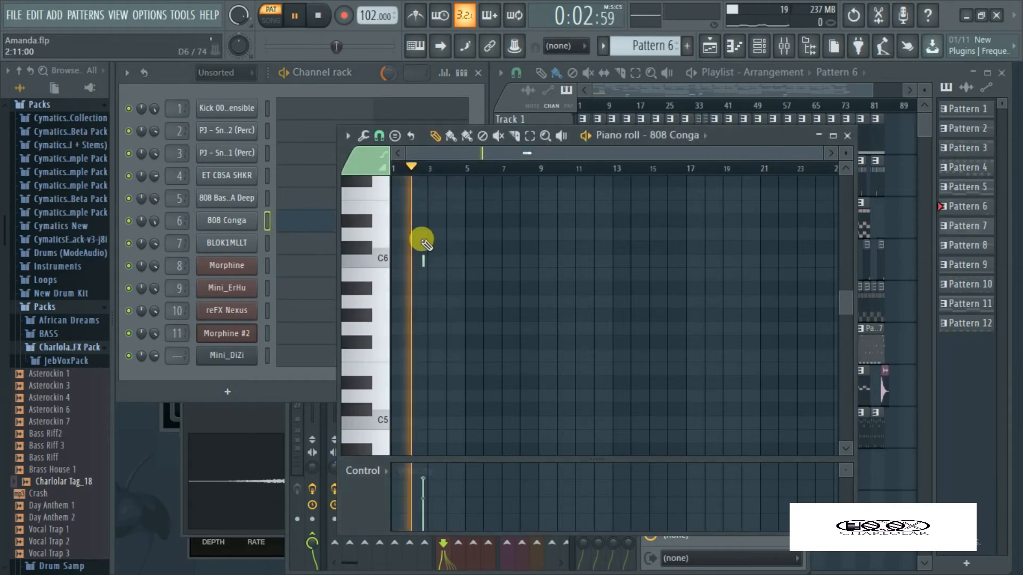
pyautogui.moveTo(416, 172); pyautogui.dragTo(433, 169)
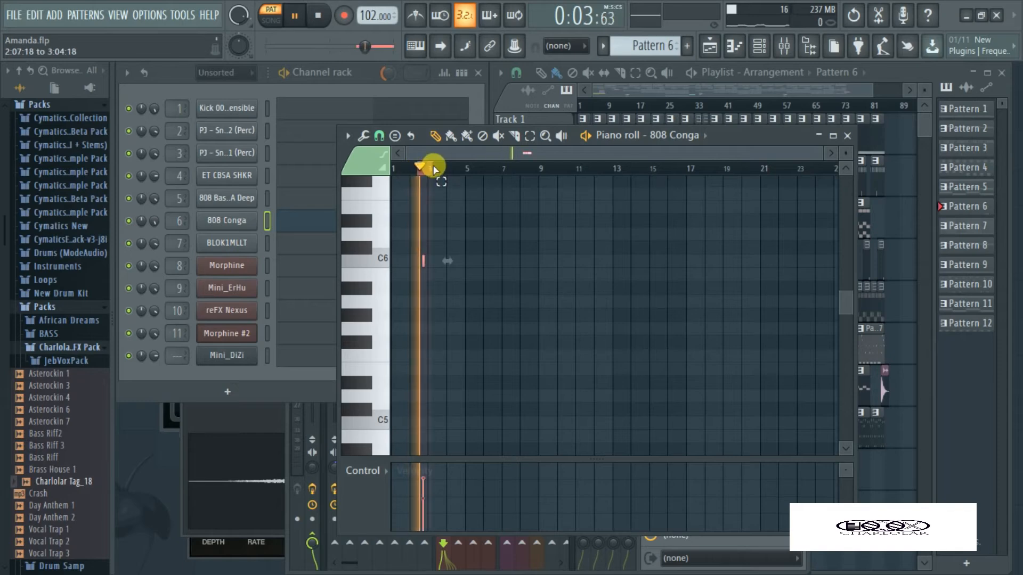
# Audition the 808 Conga mixer track with its effects bypassed, stop playback and re-enable the effects
pyautogui.click(784, 46)
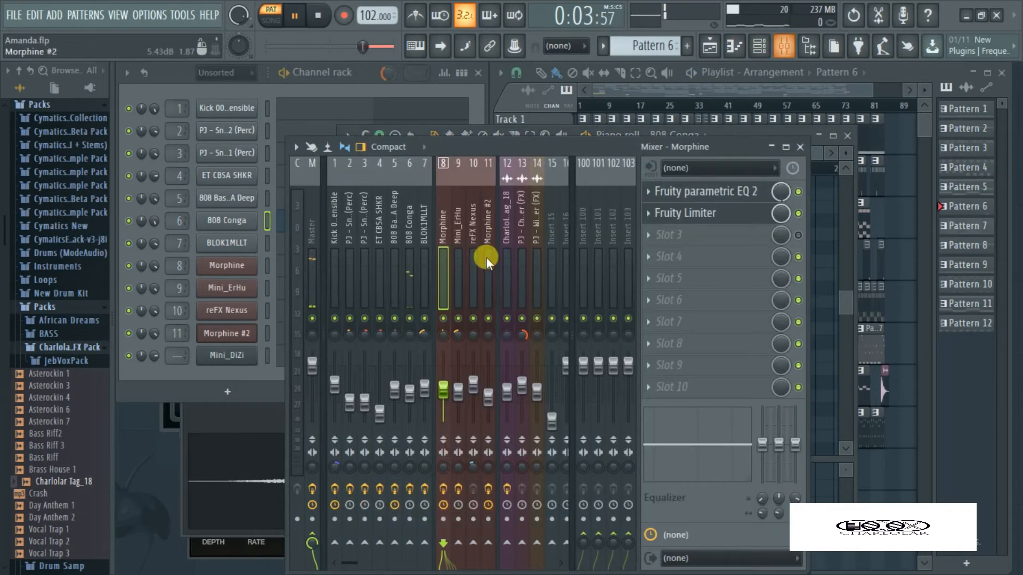
pyautogui.click(410, 491)
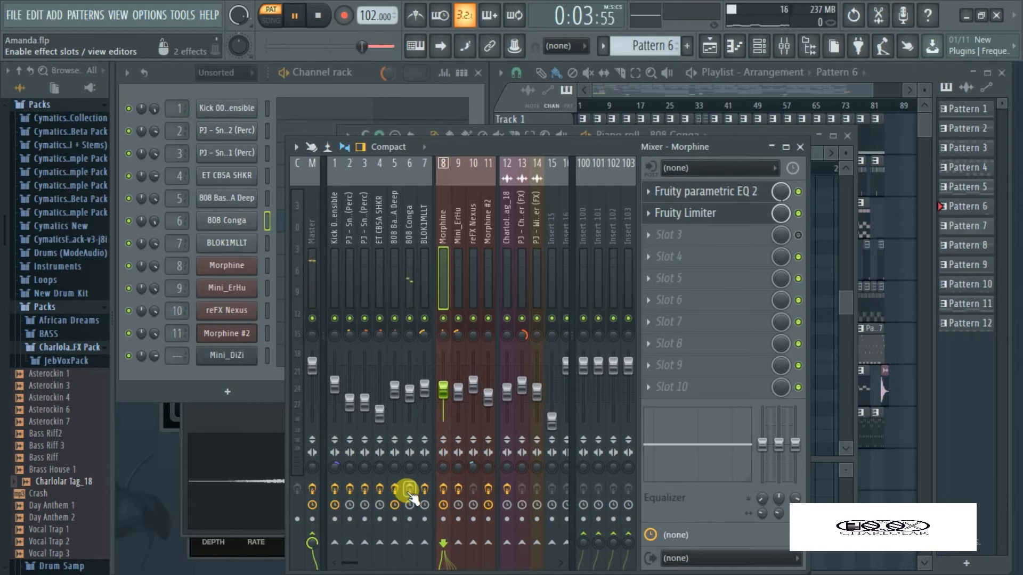
pyautogui.click(318, 16)
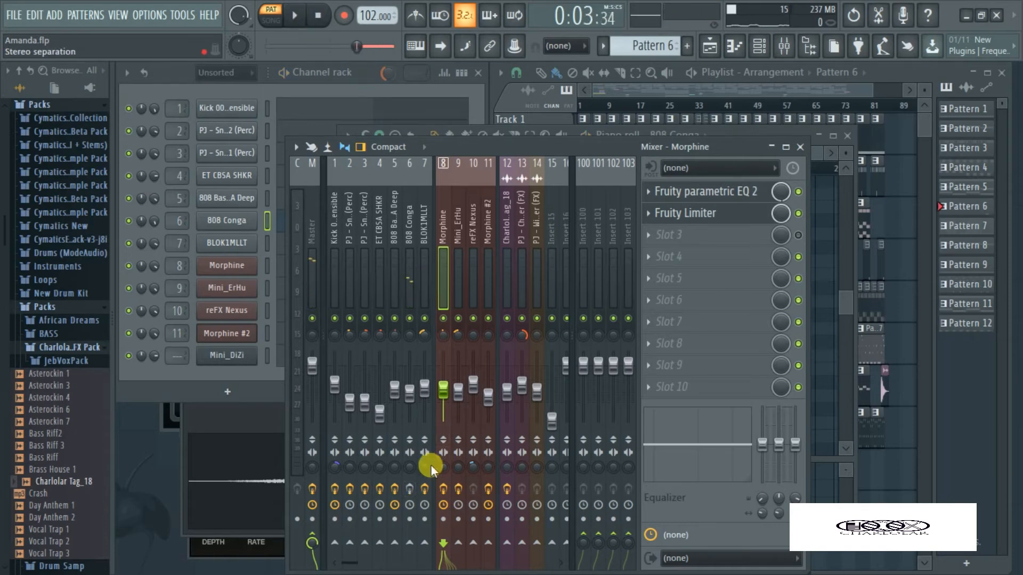
pyautogui.click(411, 490)
# Return to the channel rack, clear the loop selection and play back the 808 Conga with its effects on
pyautogui.click(481, 103)
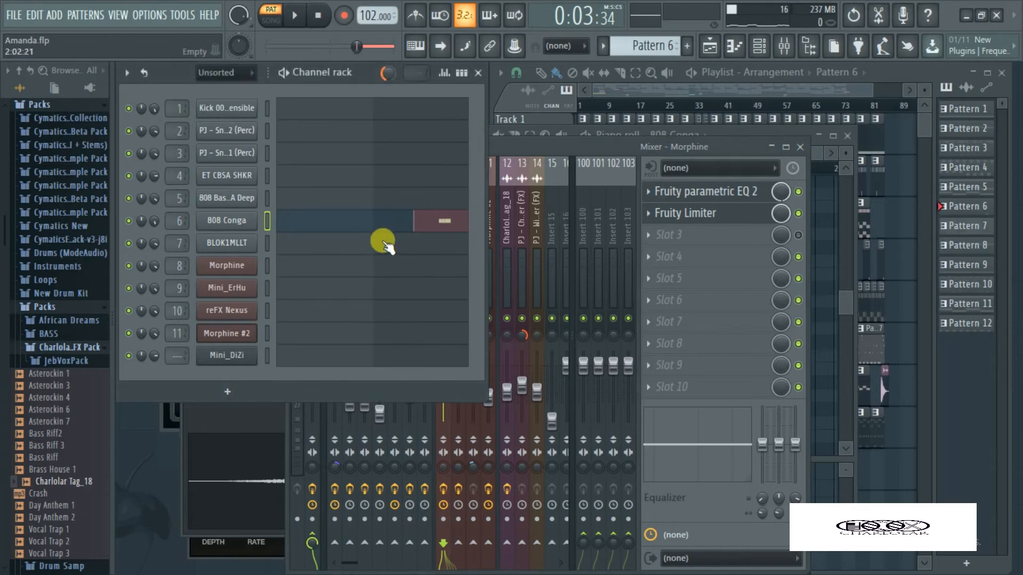
pyautogui.click(420, 224)
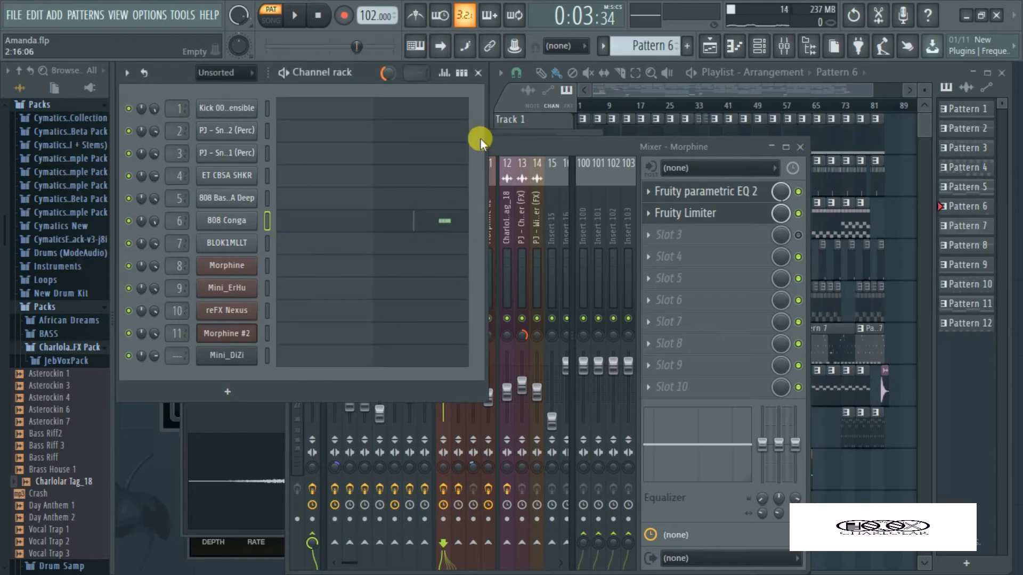
pyautogui.press('space')
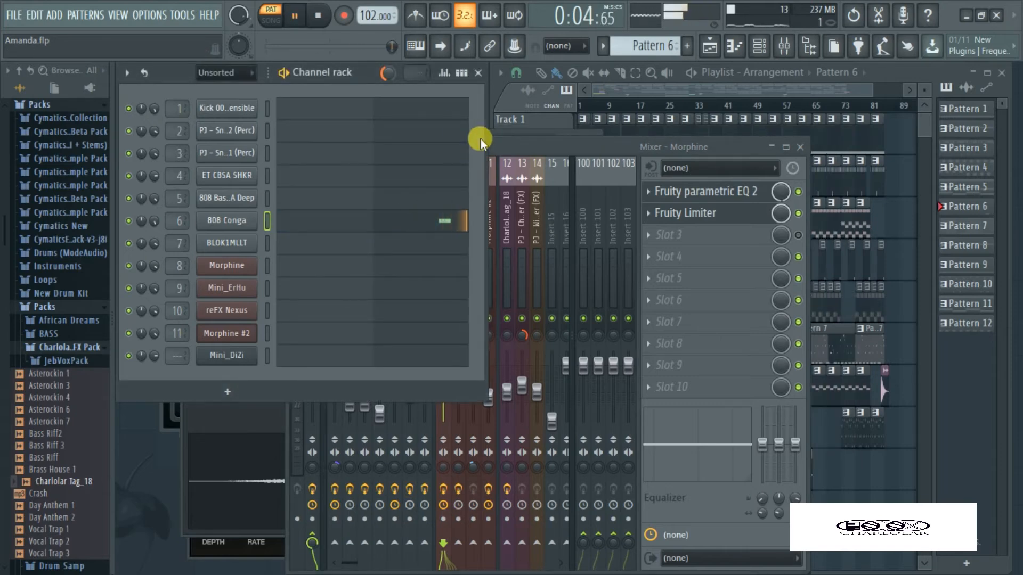
pyautogui.press('space')
# Select Pattern 7 and examine the 808 Bass A Deep notes in the maximized piano roll
pyautogui.press('KP_Add')
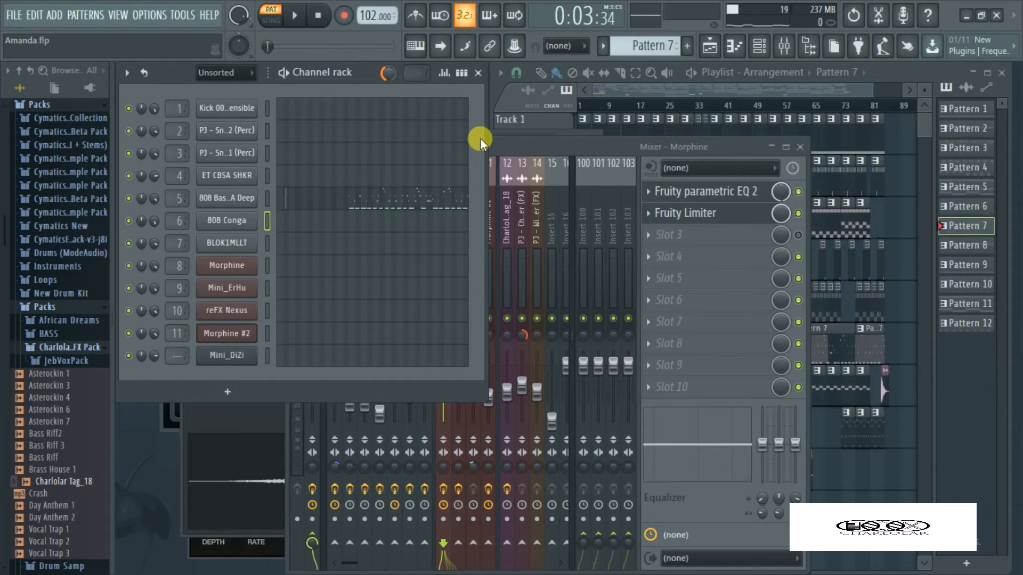
pyautogui.click(352, 200)
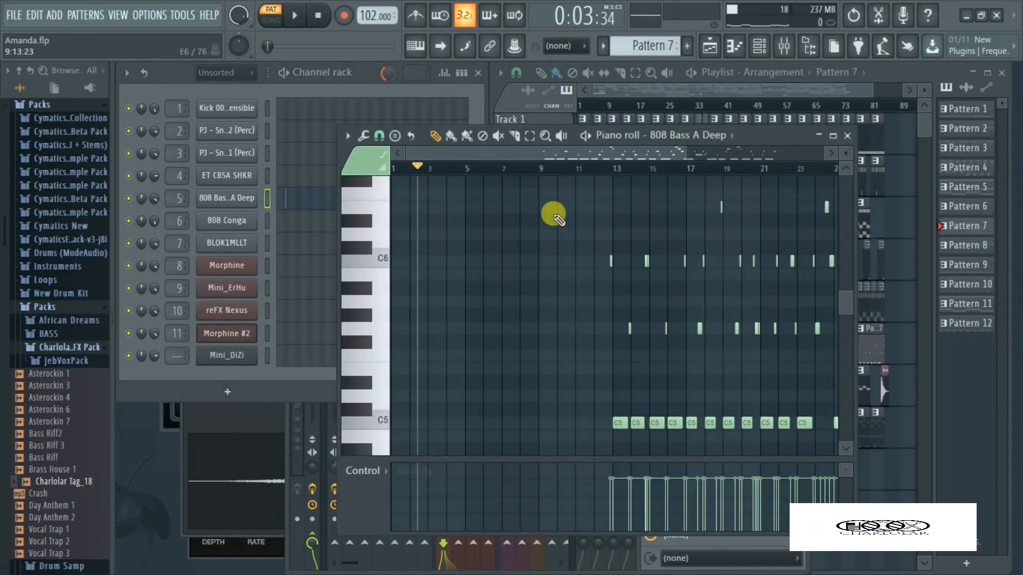
pyautogui.moveTo(513, 152); pyautogui.dragTo(517, 151)
pyautogui.press('Return')
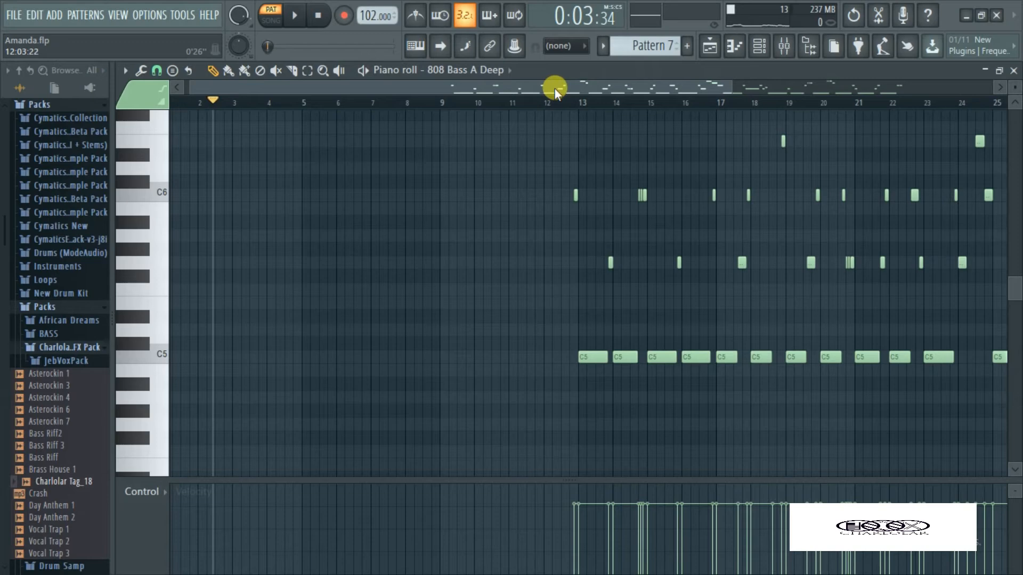
pyautogui.moveTo(554, 88); pyautogui.dragTo(736, 76)
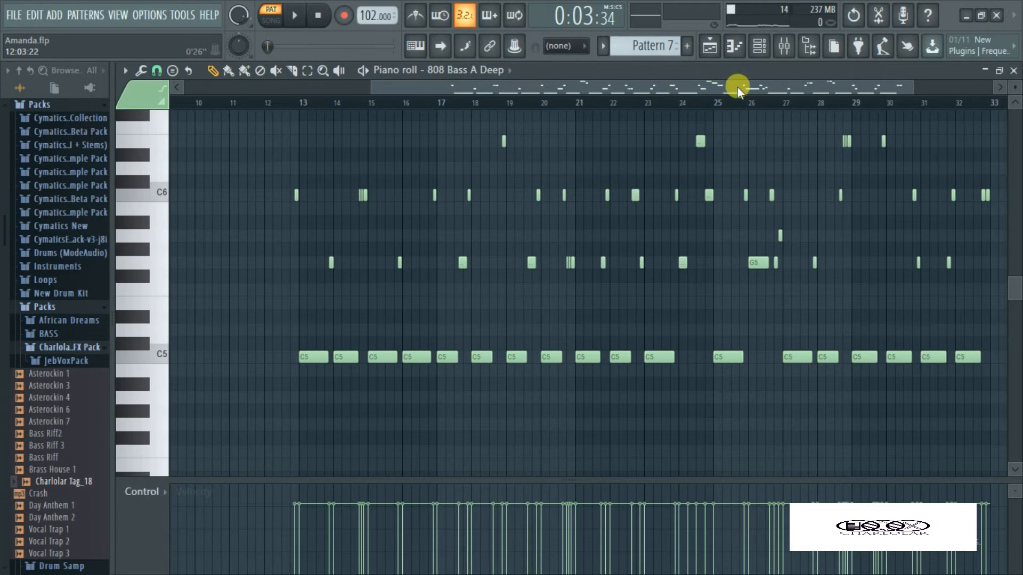
pyautogui.moveTo(736, 84)
pyautogui.mouseDown()
pyautogui.moveTo(769, 79)
pyautogui.moveTo(746, 89)
pyautogui.mouseUp()
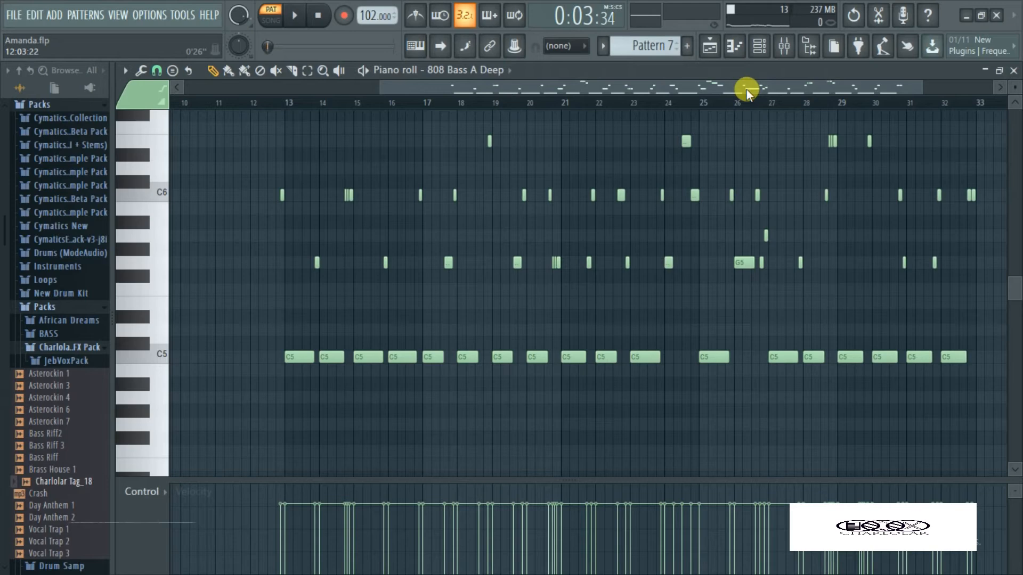
pyautogui.moveTo(498, 91); pyautogui.dragTo(524, 82)
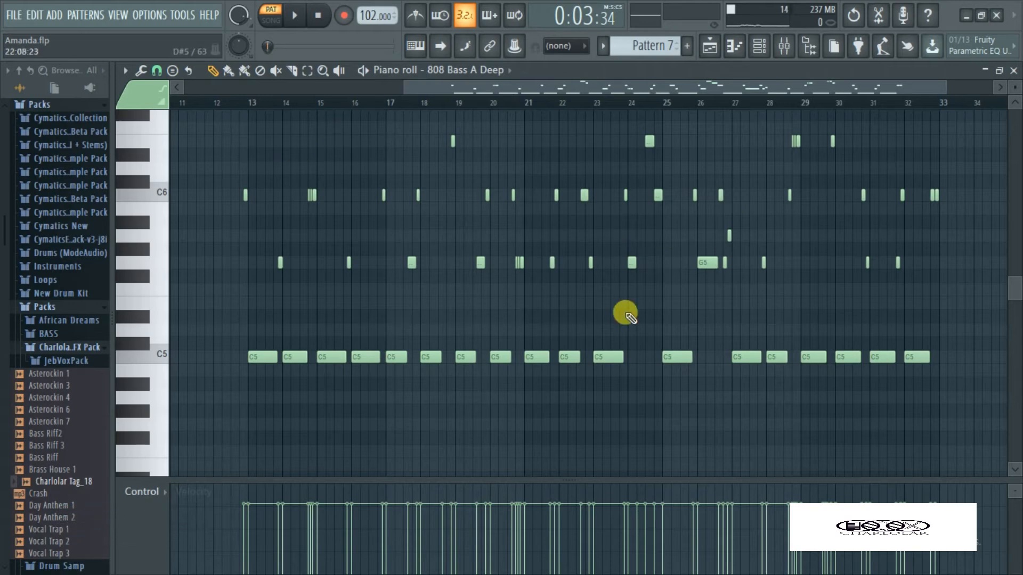
# Play back the 808 Bass A Deep notes from just before bar 13, stop and restore the piano roll's size
pyautogui.click(240, 104)
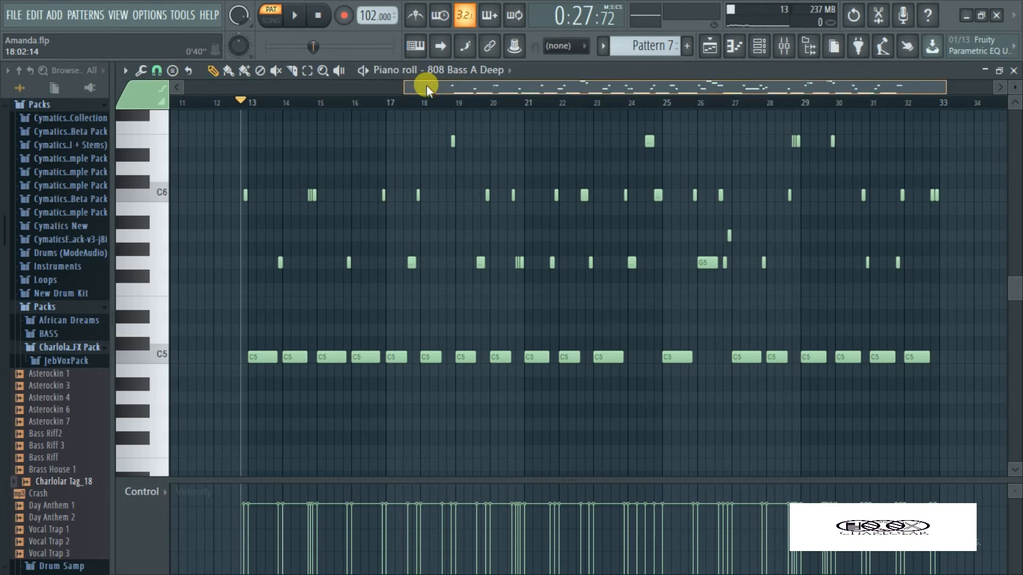
pyautogui.moveTo(426, 85); pyautogui.dragTo(651, 75)
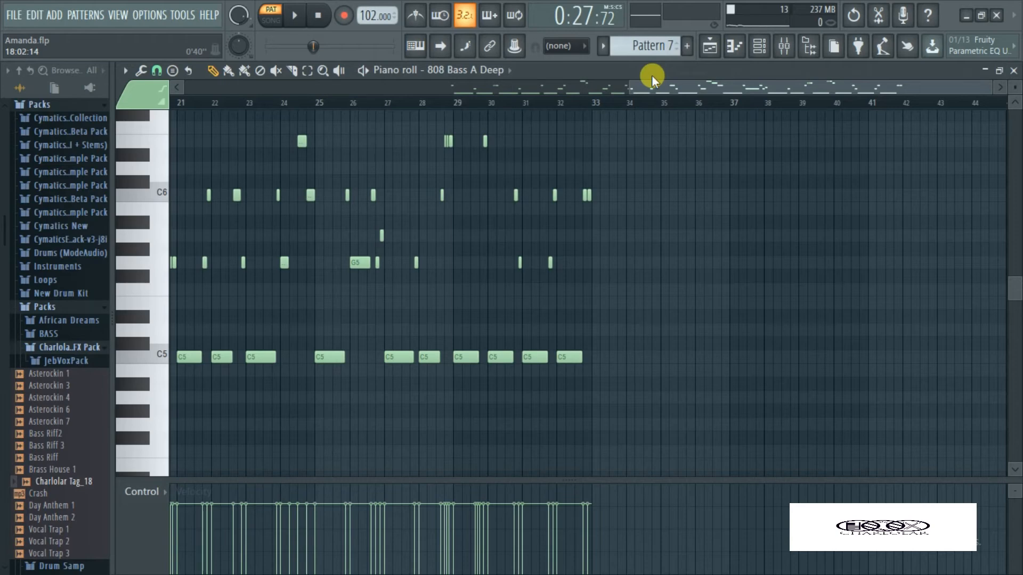
pyautogui.moveTo(651, 75); pyautogui.dragTo(478, 100)
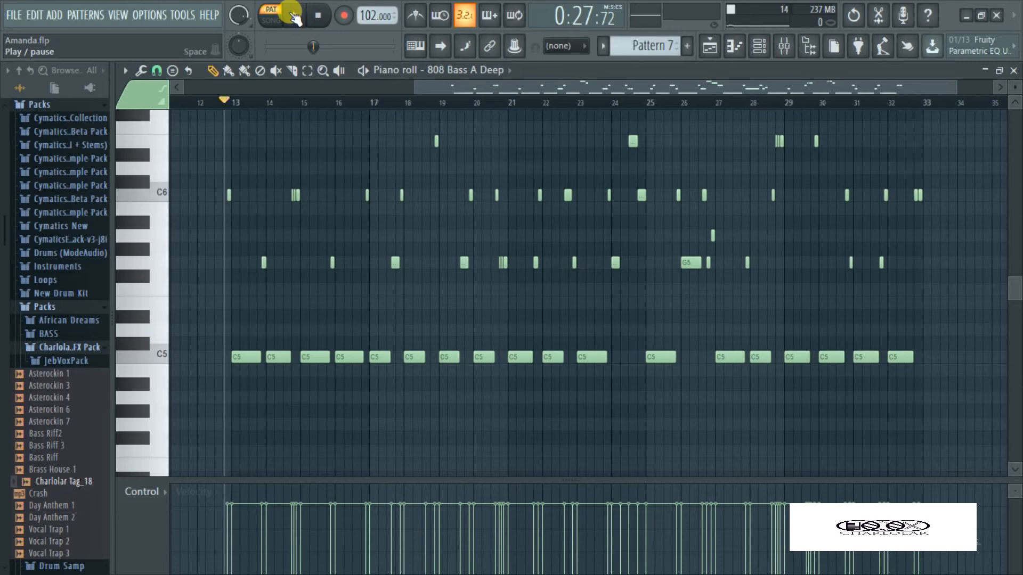
pyautogui.click(294, 16)
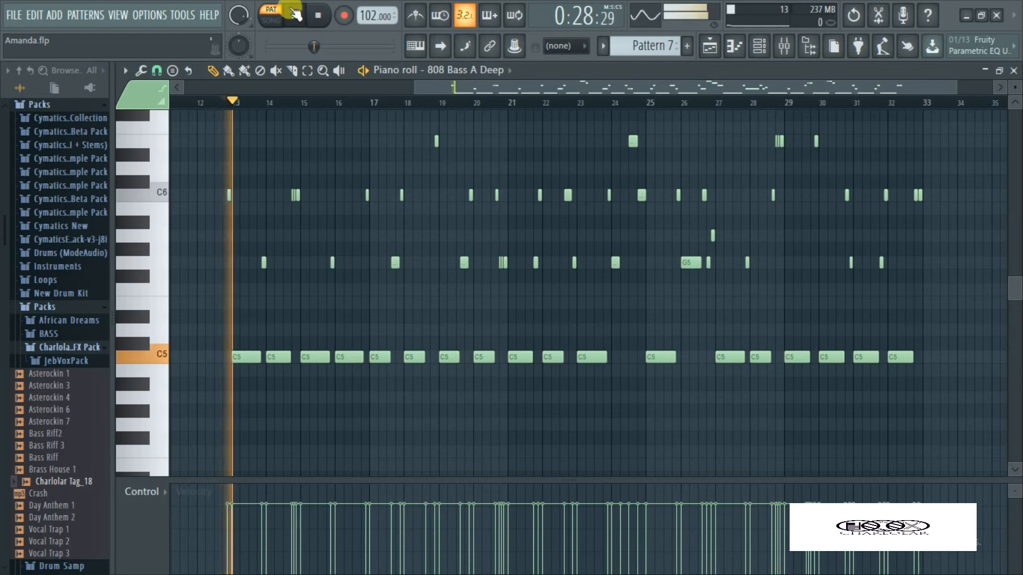
pyautogui.click(320, 18)
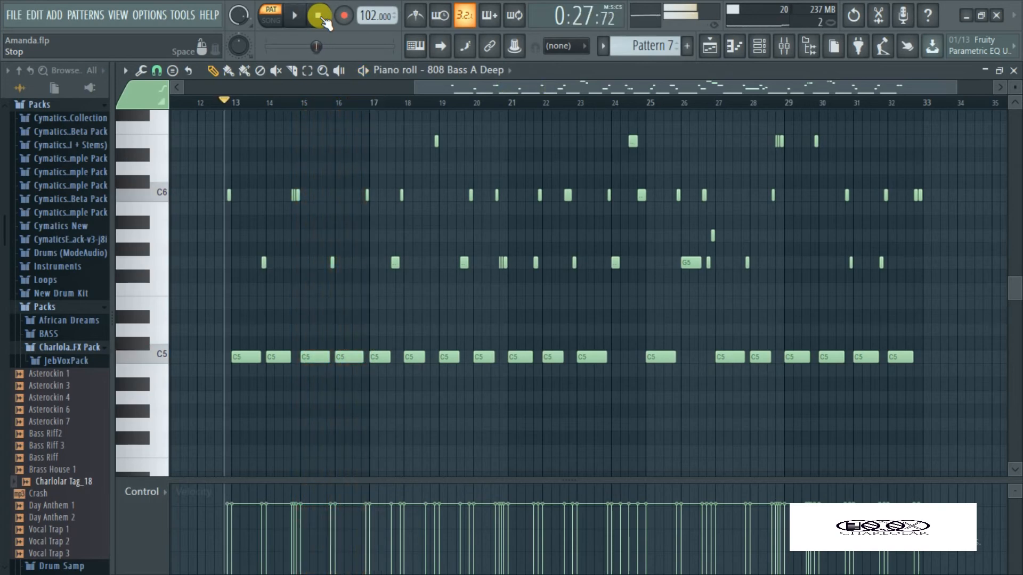
pyautogui.doubleClick(427, 81)
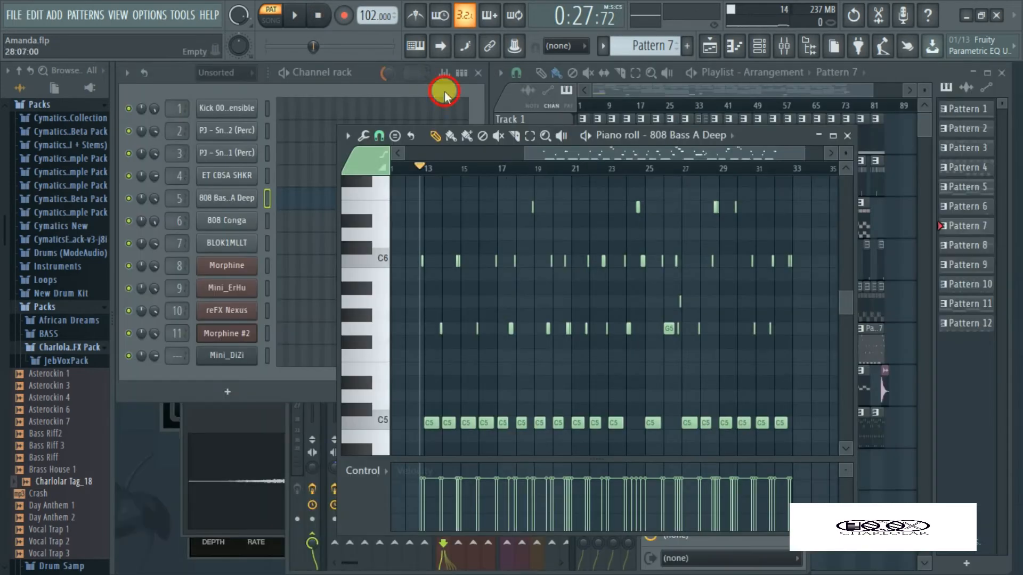
# Select Pattern 8, play it back briefly and open its reFX Nexus notes in the piano roll
pyautogui.click(444, 92)
pyautogui.press('Right')
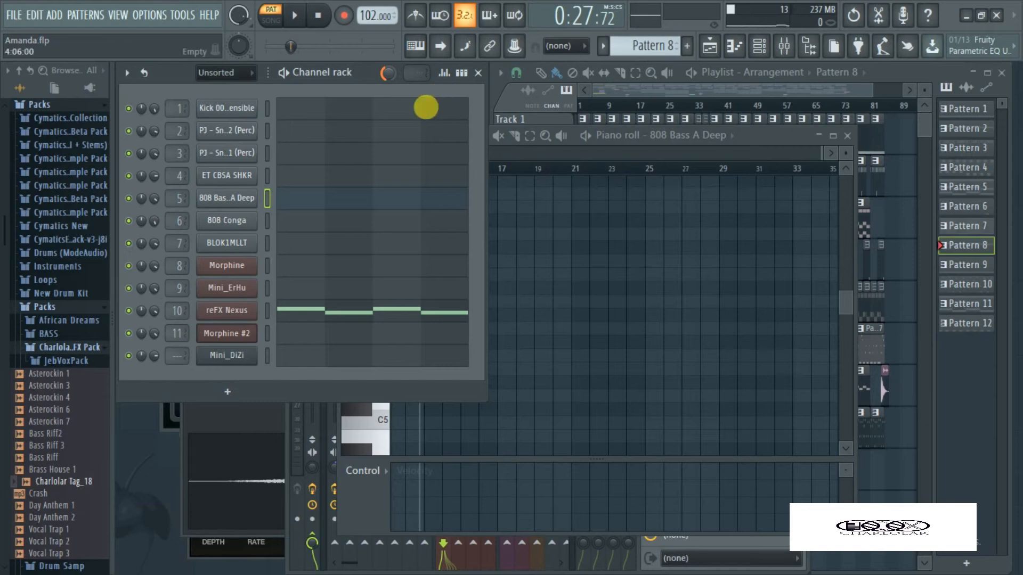
pyautogui.click(295, 16)
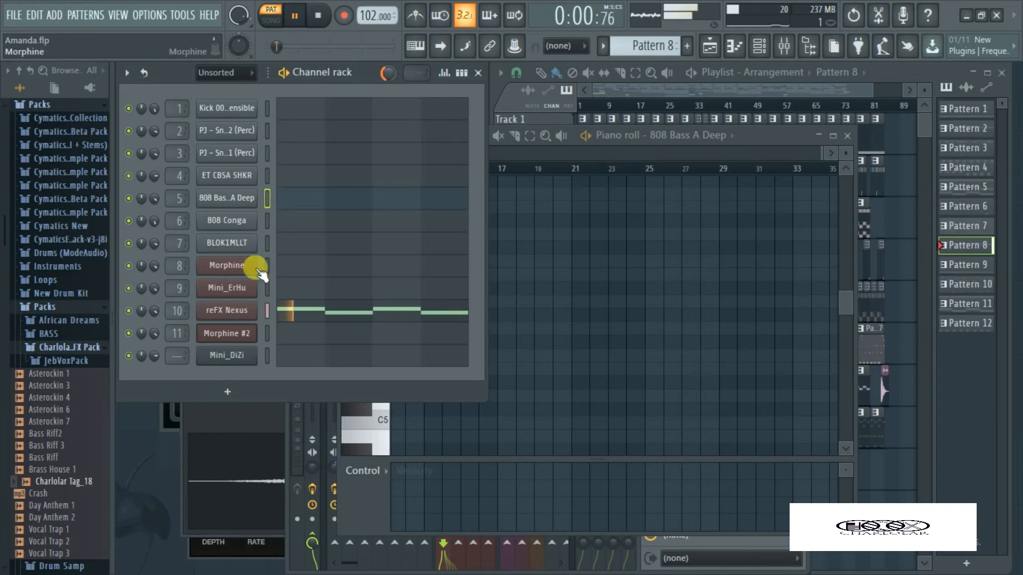
pyautogui.click(307, 311)
pyautogui.click(384, 262)
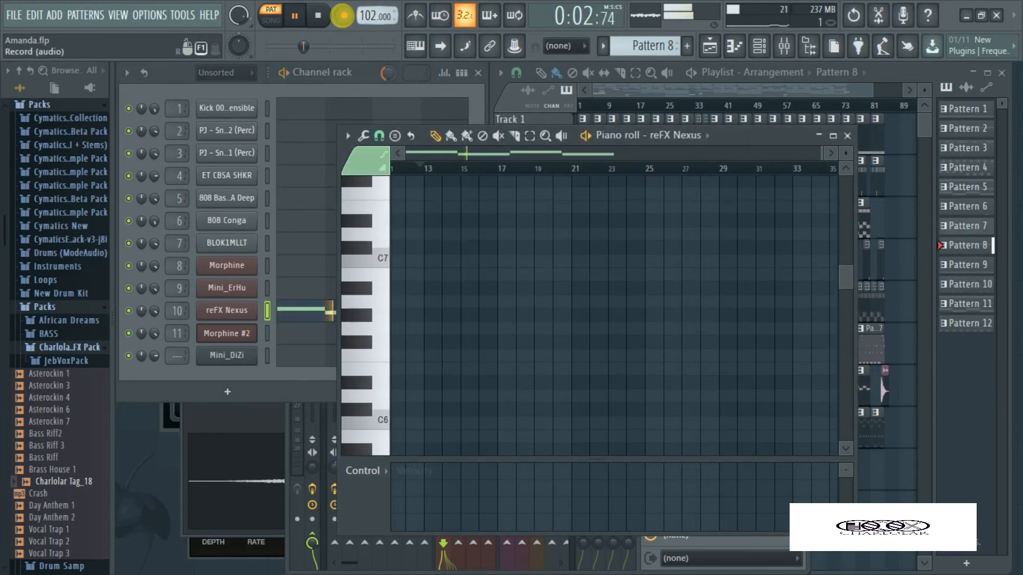
pyautogui.click(294, 15)
# Examine the reFX Nexus notes at the start of Pattern 8 in the piano roll
pyautogui.scroll(-5, 426, 343)
pyautogui.scroll(10, 432, 346)
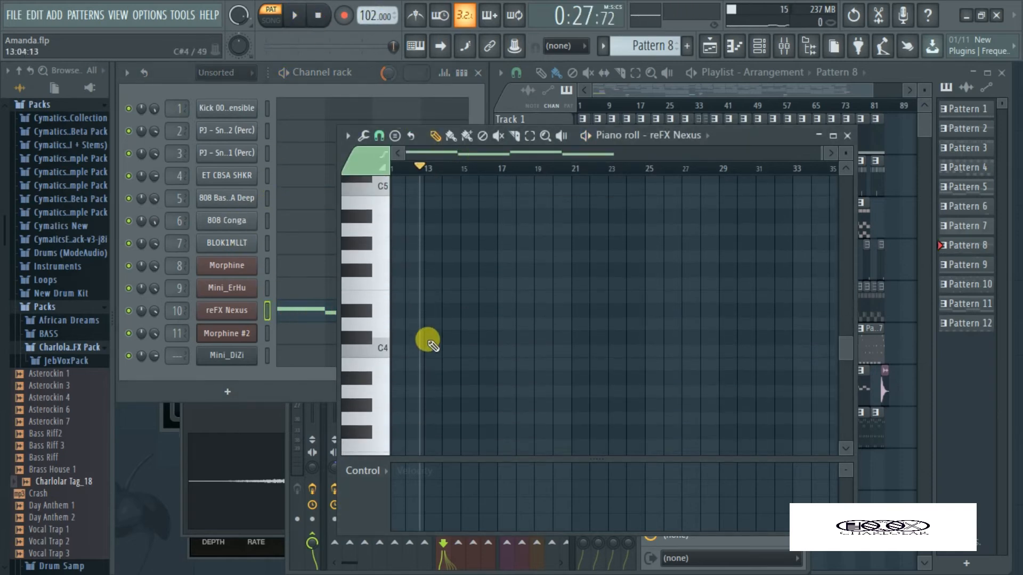
pyautogui.scroll(6, 429, 341)
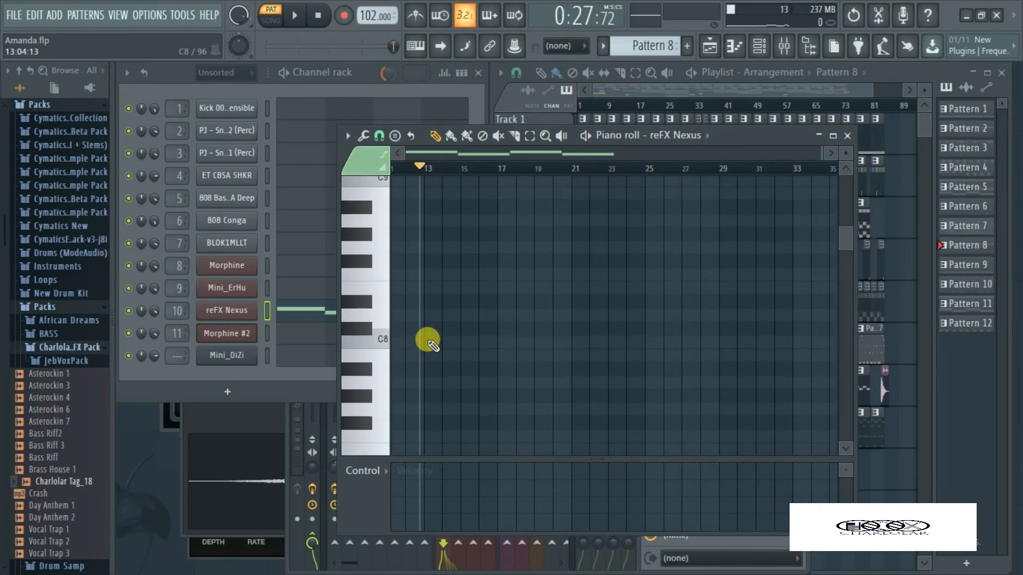
pyautogui.click(314, 313)
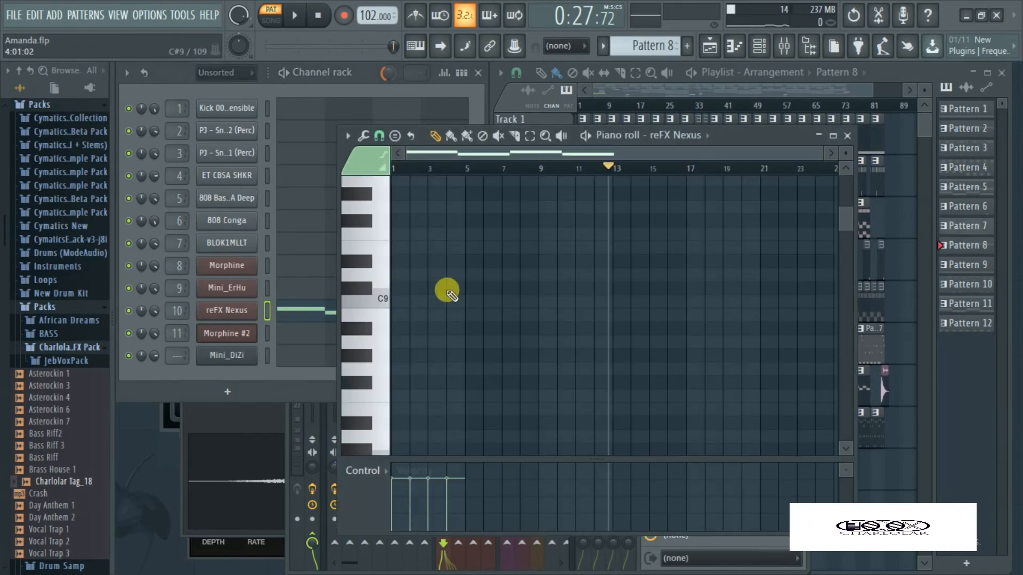
pyautogui.scroll(-15, 445, 290)
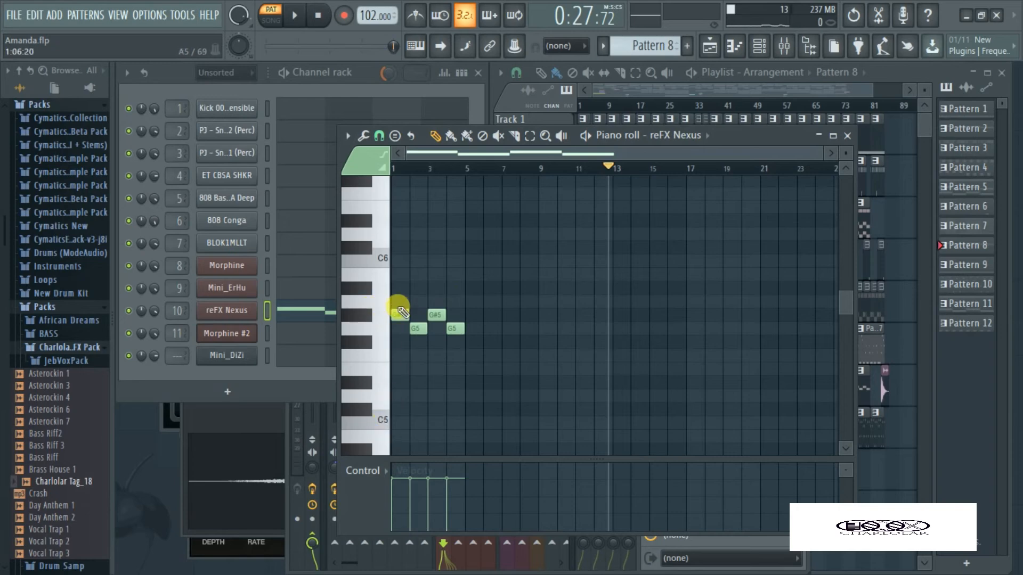
# Play back Pattern 8 while checking the effect slots of the reFX Nexus mixer track, and stop playback
pyautogui.click(306, 371)
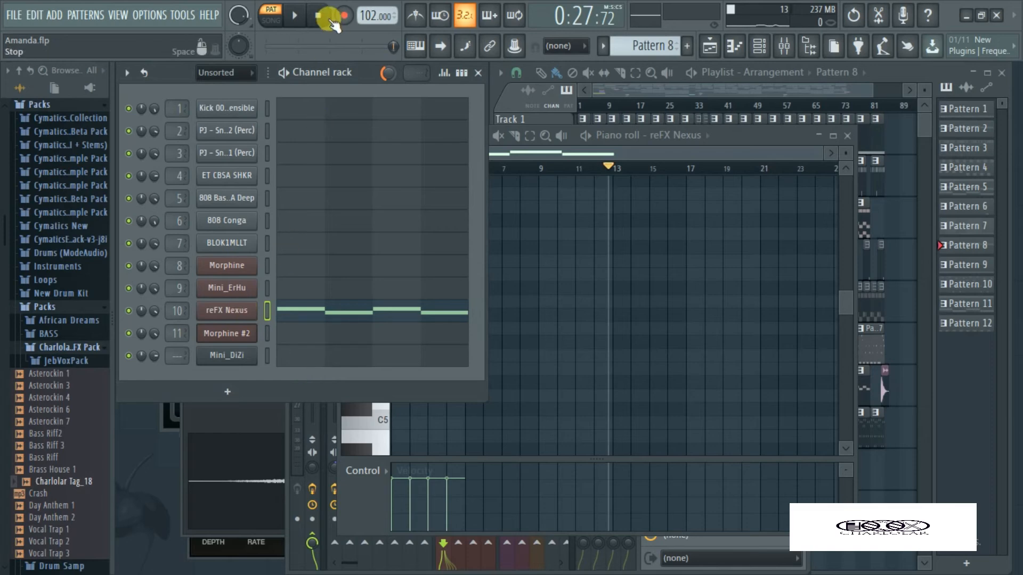
pyautogui.click(296, 16)
pyautogui.click(784, 46)
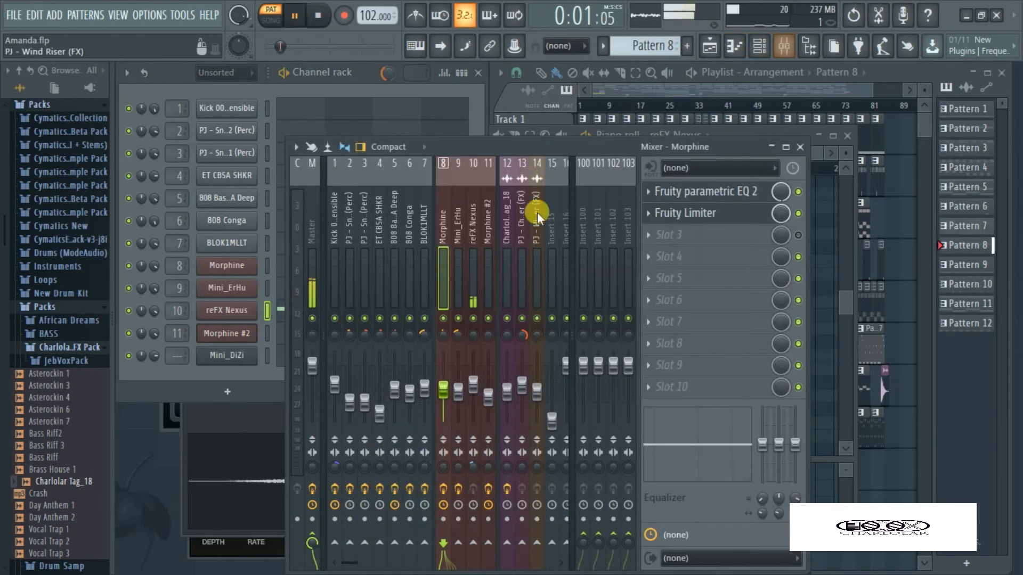
pyautogui.click(473, 242)
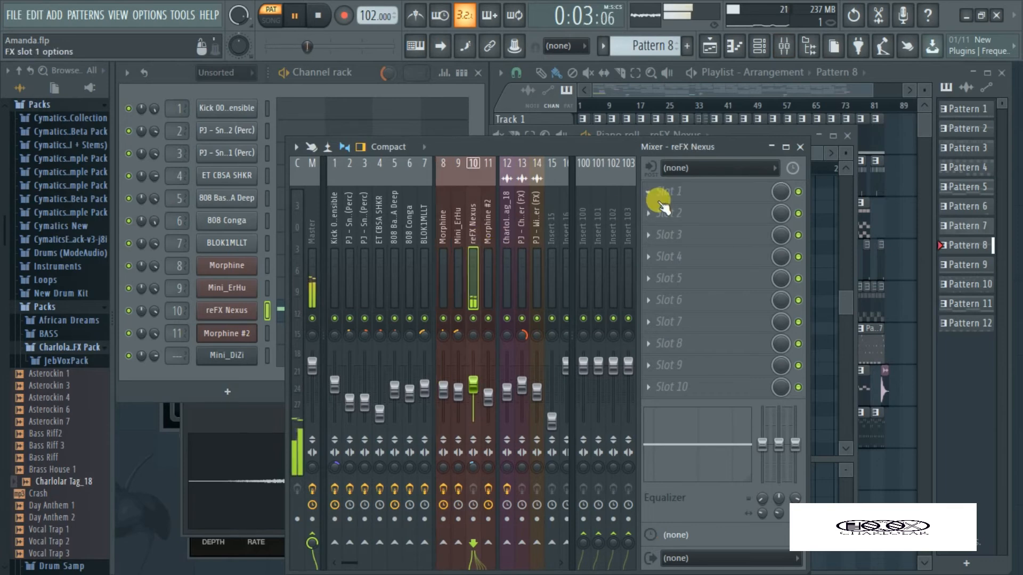
pyautogui.click(482, 117)
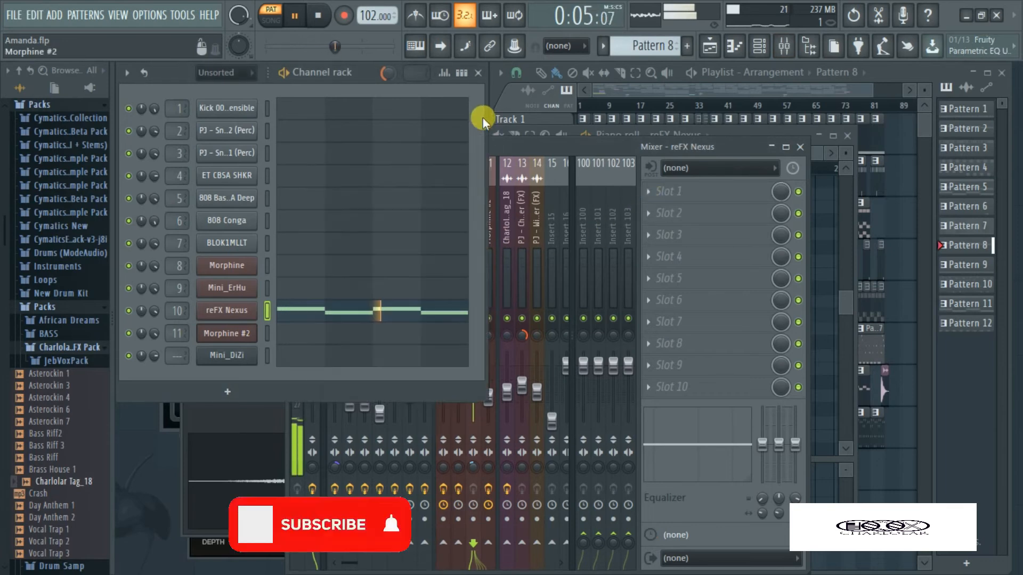
pyautogui.press('space')
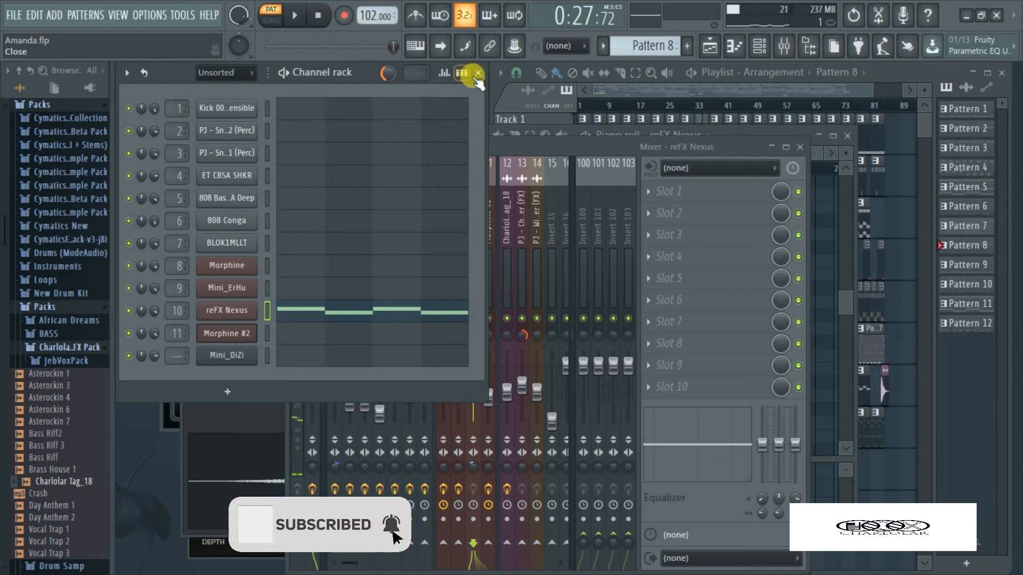
# Go through Pattern 9 to Pattern 10, check the Morphine #2 preset and audition the pattern
pyautogui.press('KP_Add')
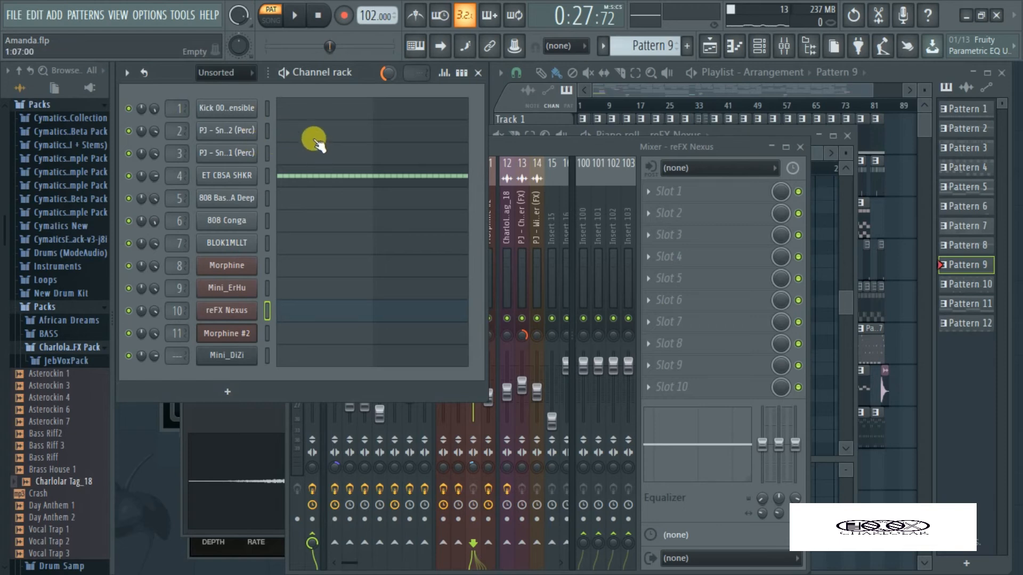
pyautogui.press('KP_Add')
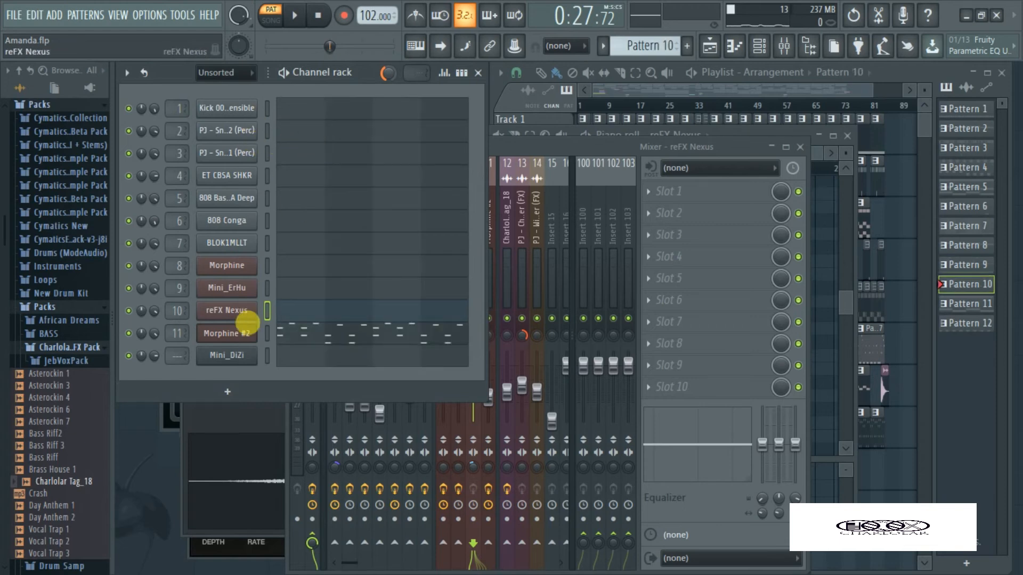
pyautogui.click(240, 336)
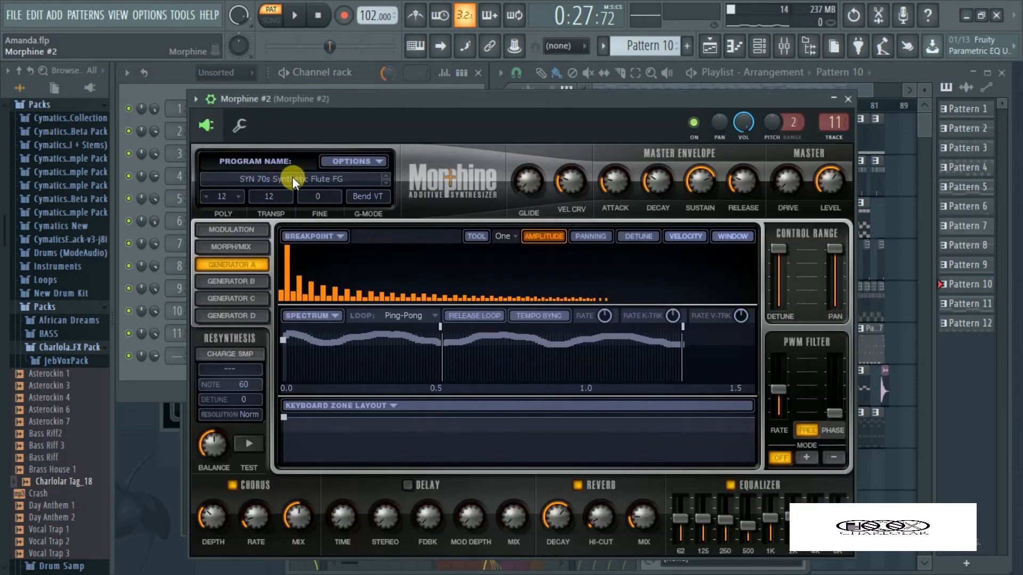
pyautogui.click(179, 381)
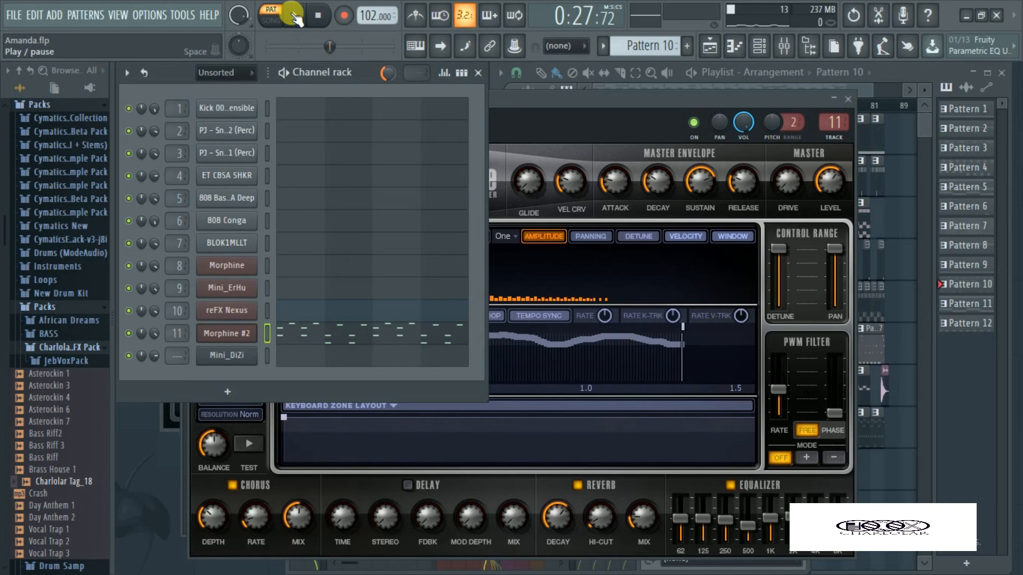
pyautogui.click(294, 16)
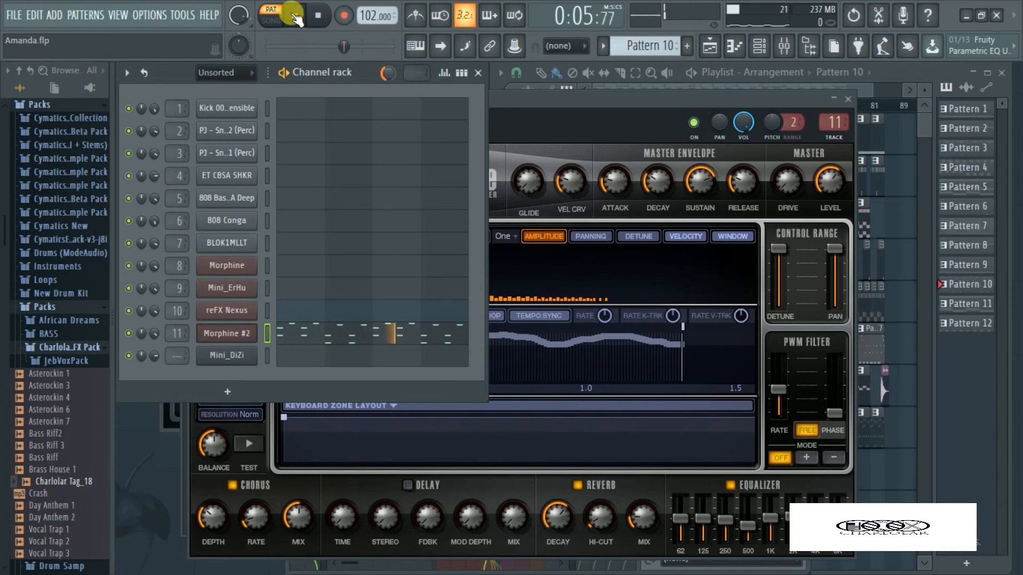
pyautogui.click(327, 14)
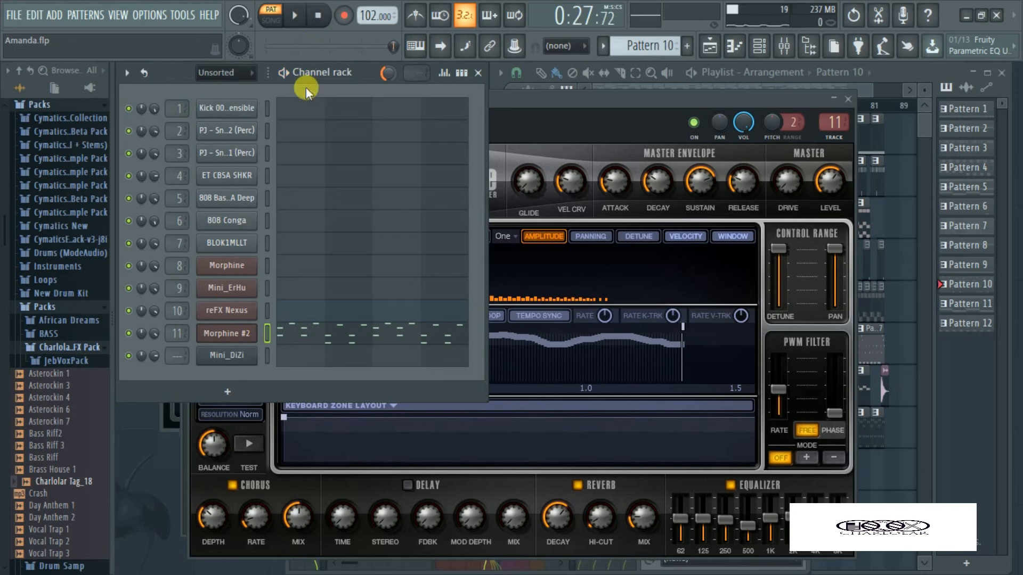
# Play back the Morphine part in Pattern 11, switching the metronome on and off, and stop playback
pyautogui.press('KP_Add')
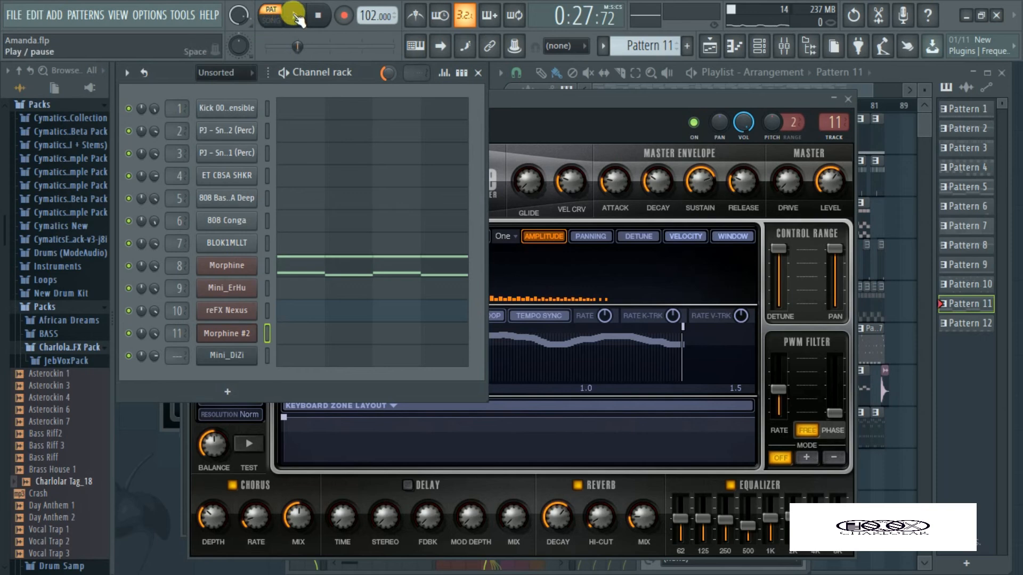
pyautogui.click(298, 19)
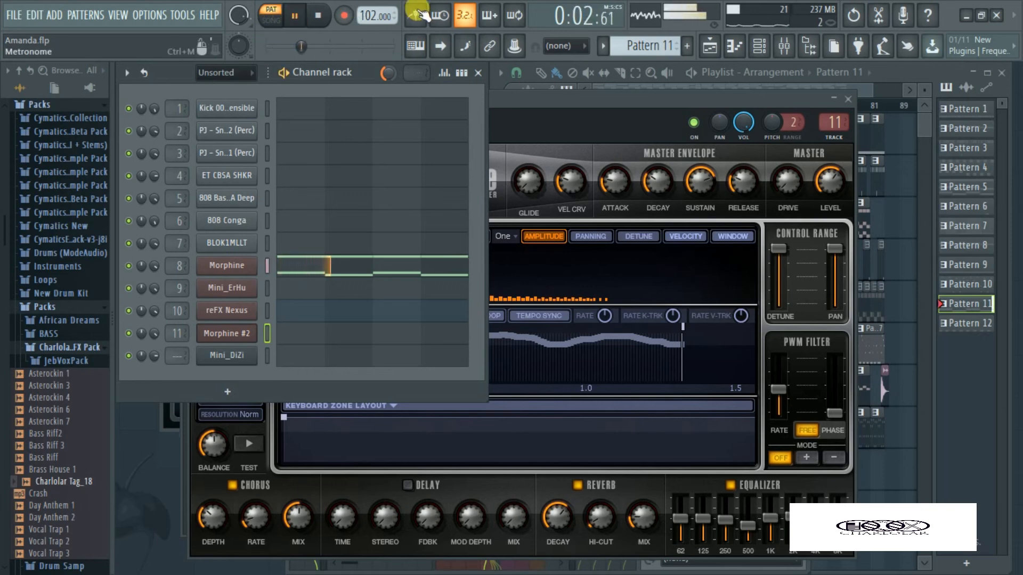
pyautogui.click(418, 16)
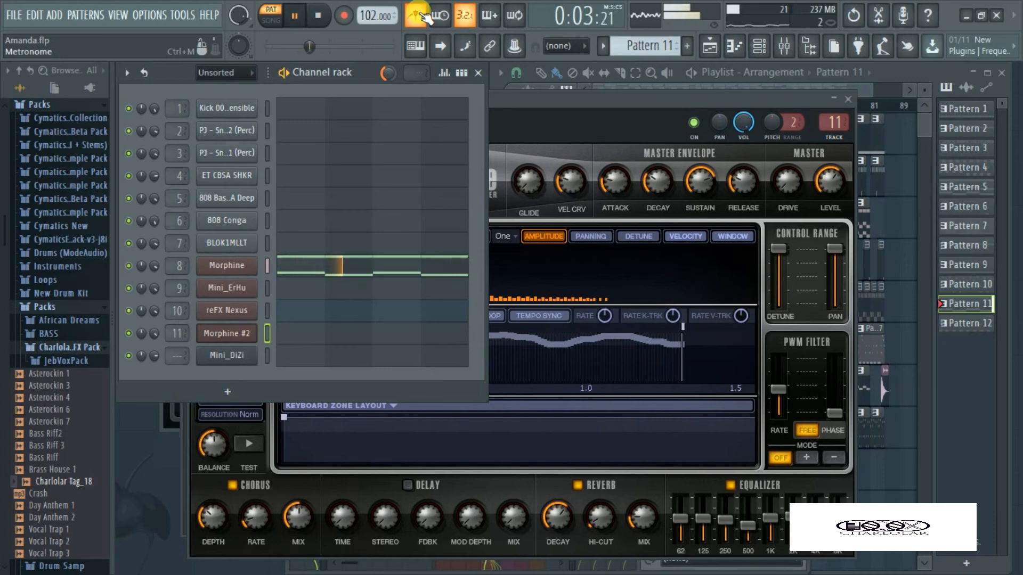
pyautogui.click(423, 16)
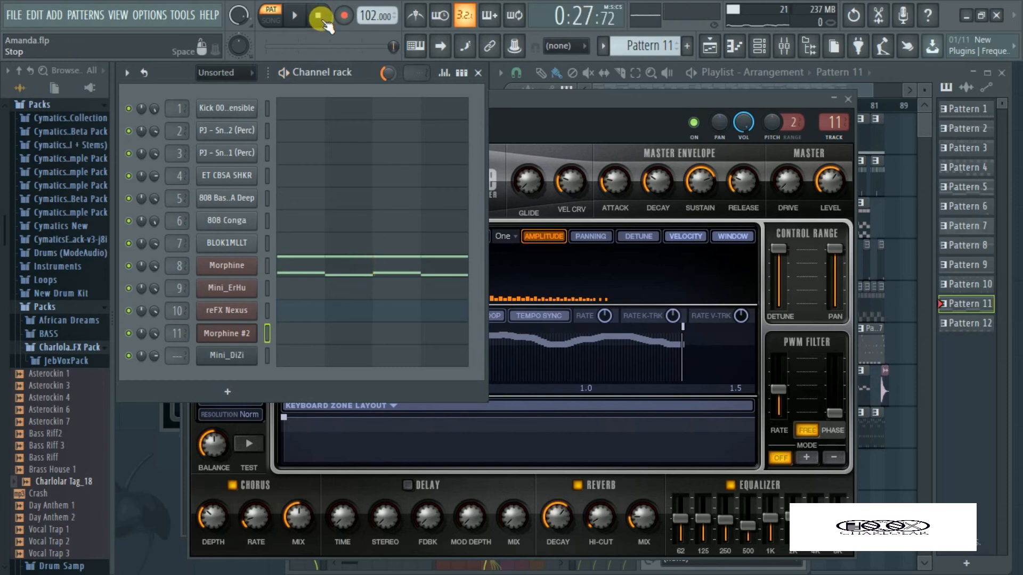
pyautogui.click(323, 20)
# Audition the kick in Pattern 12, stop playback and switch to song mode
pyautogui.click(294, 16)
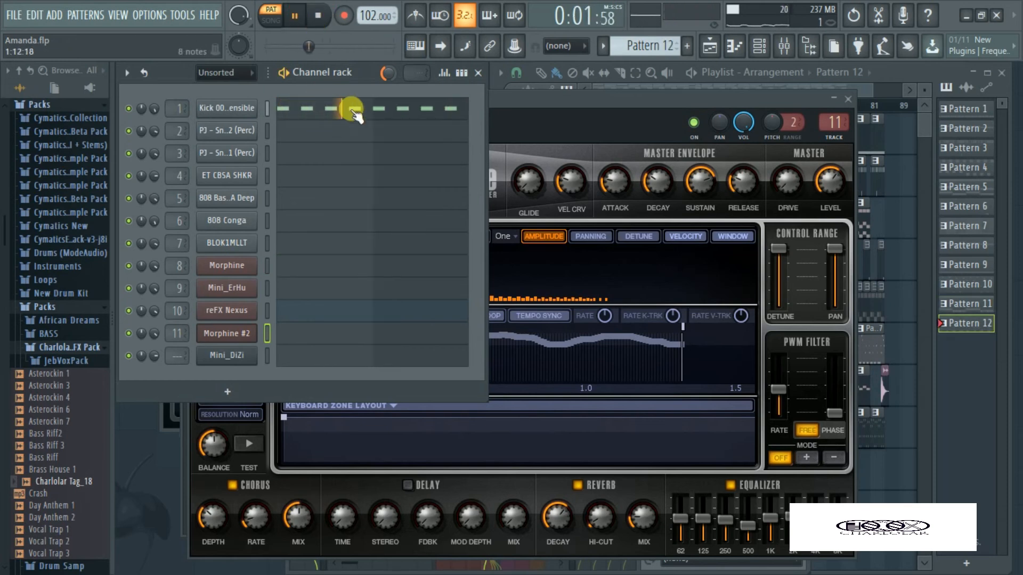
pyautogui.click(332, 16)
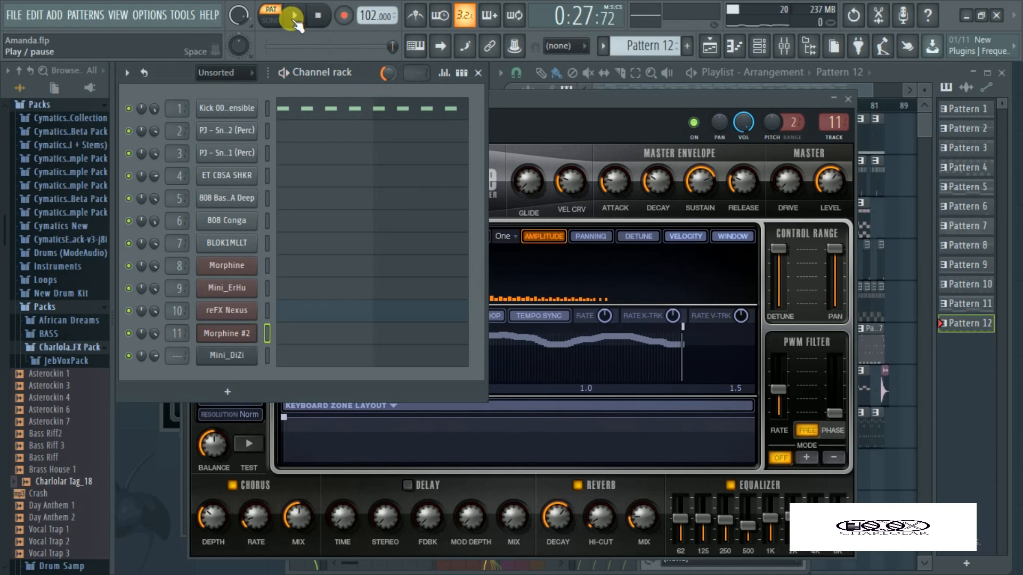
pyautogui.press('l')
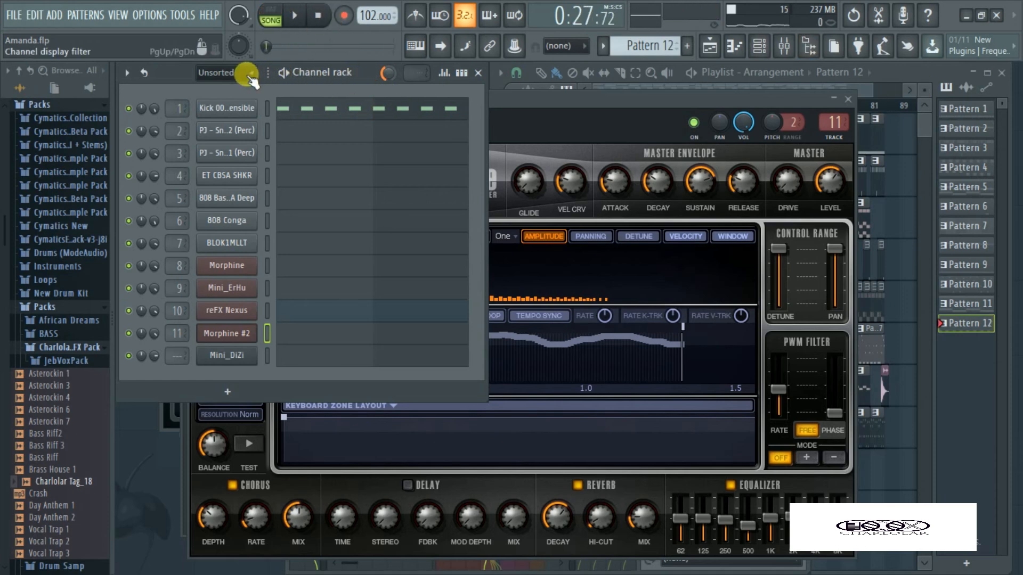
# Filter the channel rack to Automation and view the settings of the two riser panning and two Morphine EQ frequency clips
pyautogui.click(228, 73)
pyautogui.click(223, 123)
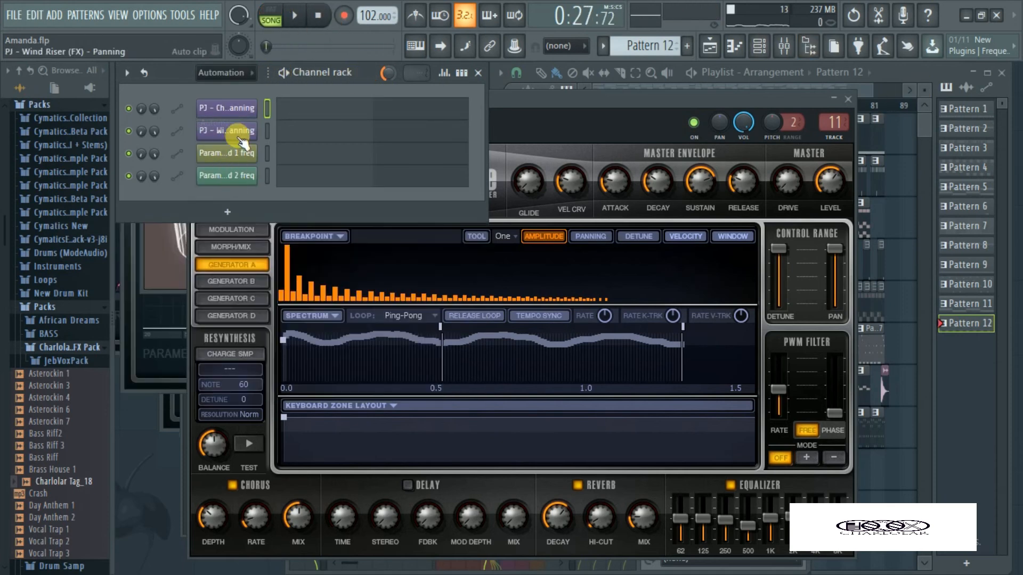
pyautogui.click(228, 110)
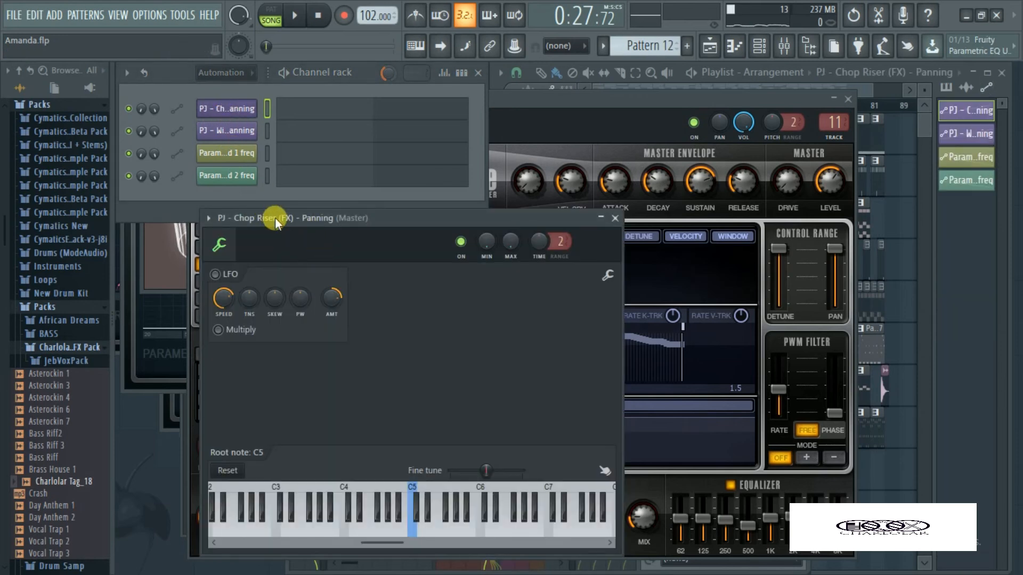
pyautogui.click(228, 130)
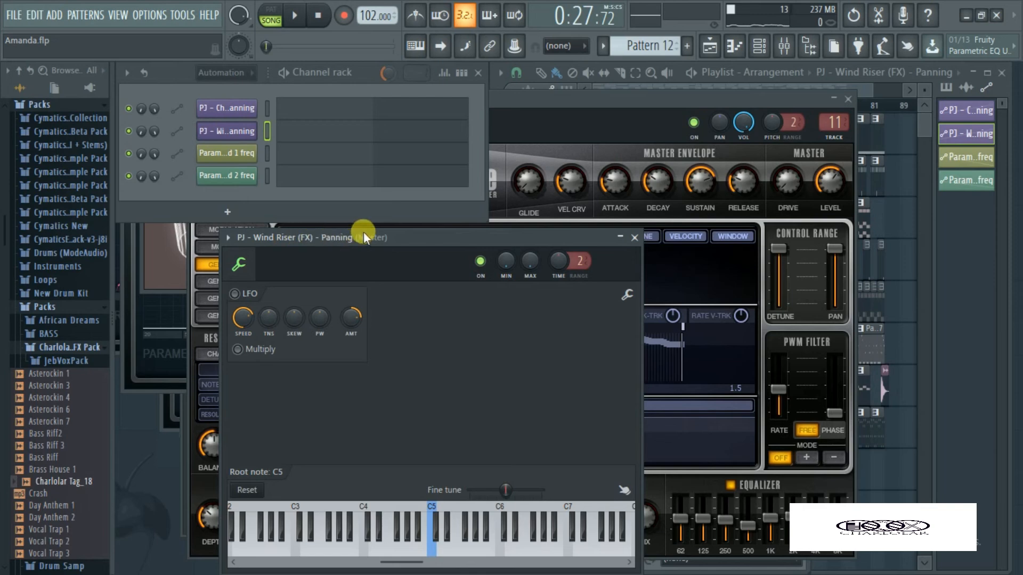
pyautogui.click(228, 153)
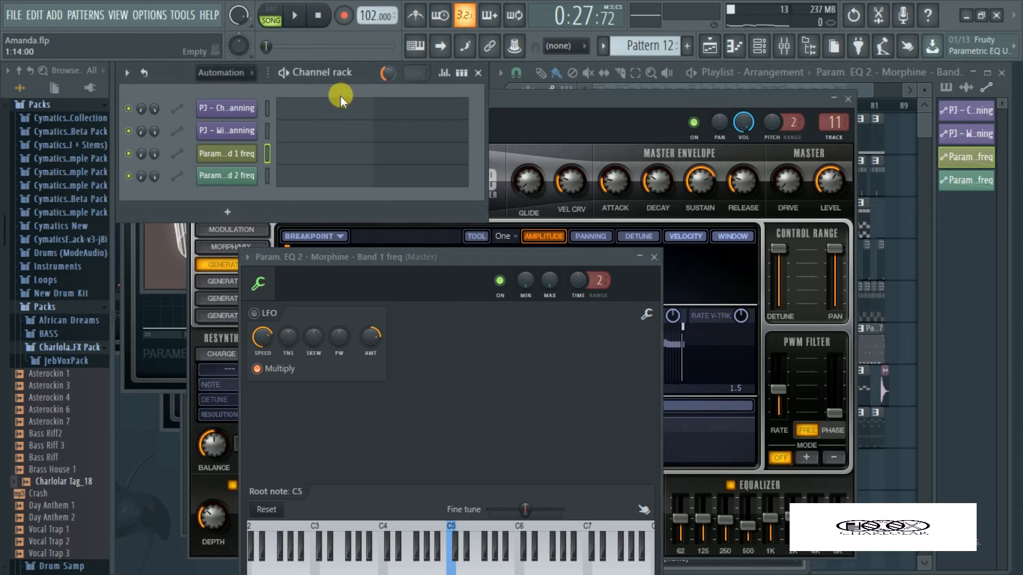
pyautogui.click(229, 176)
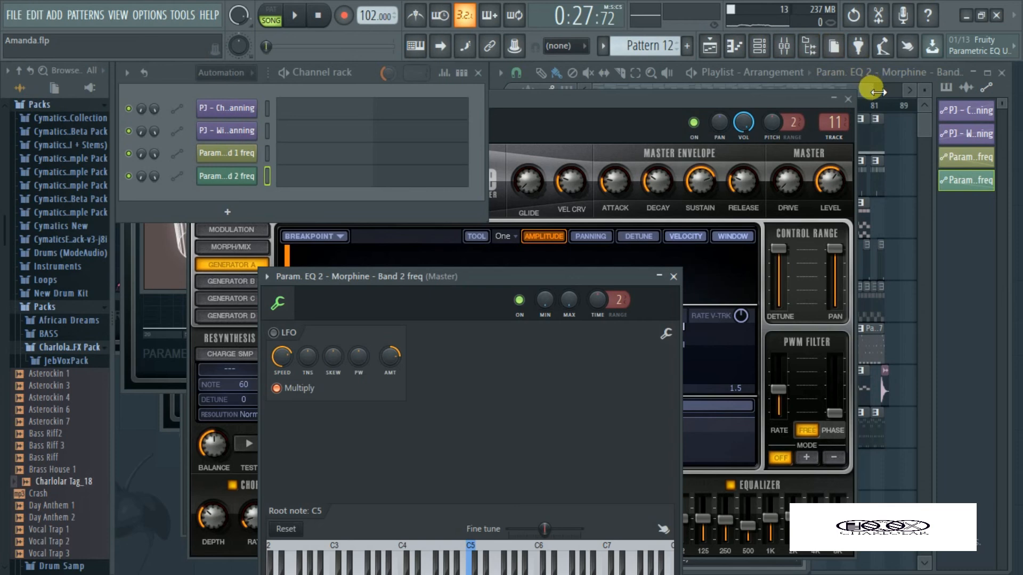
# Filter the channel rack to Audio and audition the PJ - Chop Riser (FX) and PJ - Wind Riser (FX) samples
pyautogui.click(237, 72)
pyautogui.click(218, 109)
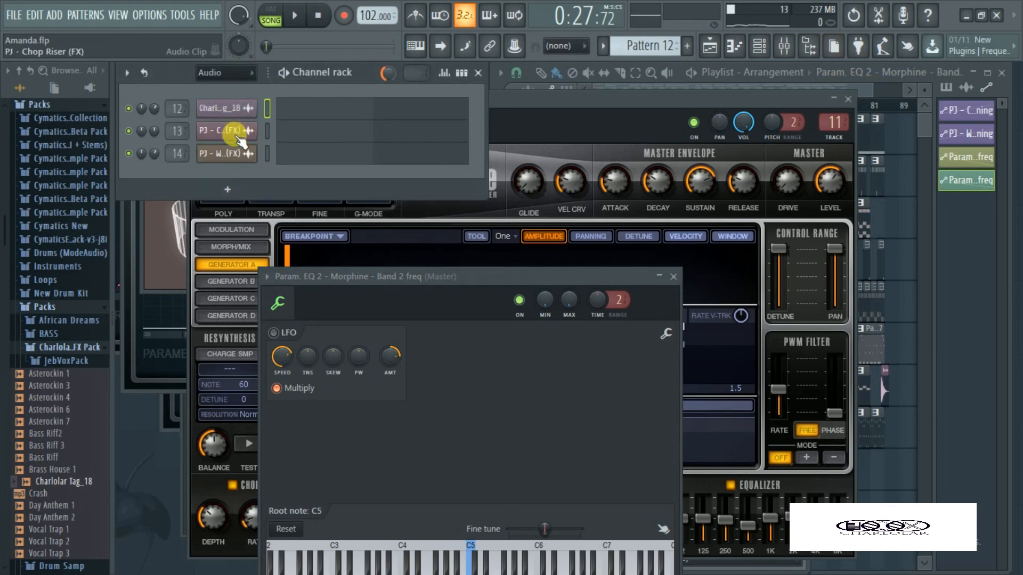
pyautogui.click(217, 130)
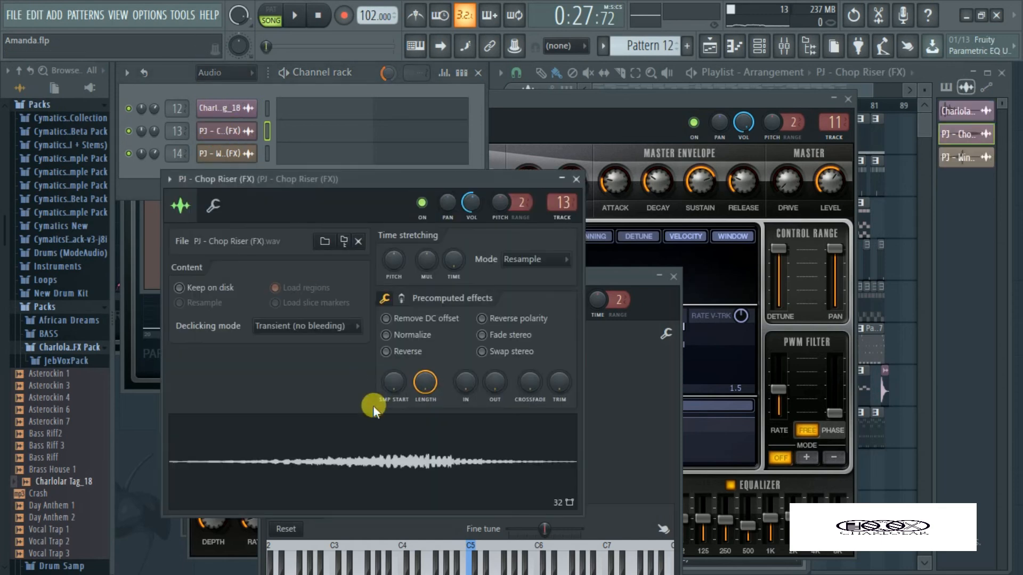
pyautogui.click(459, 91)
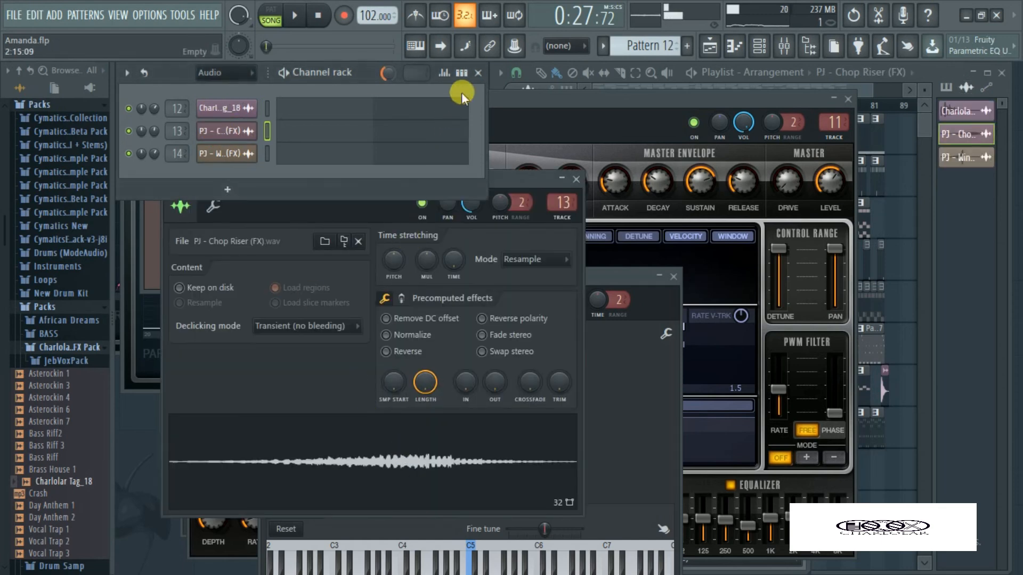
pyautogui.click(240, 153)
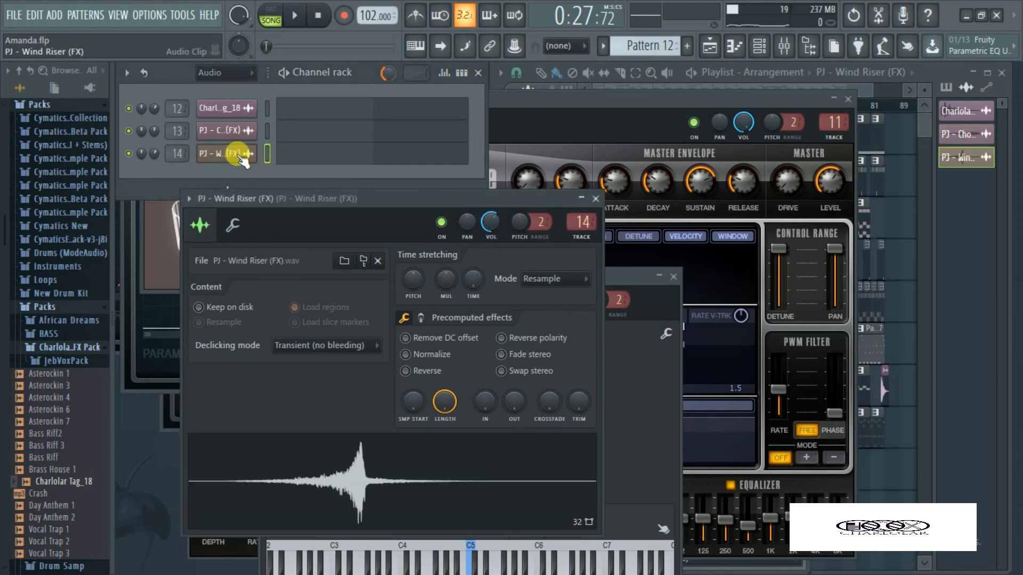
pyautogui.moveTo(365, 462); pyautogui.dragTo(374, 442)
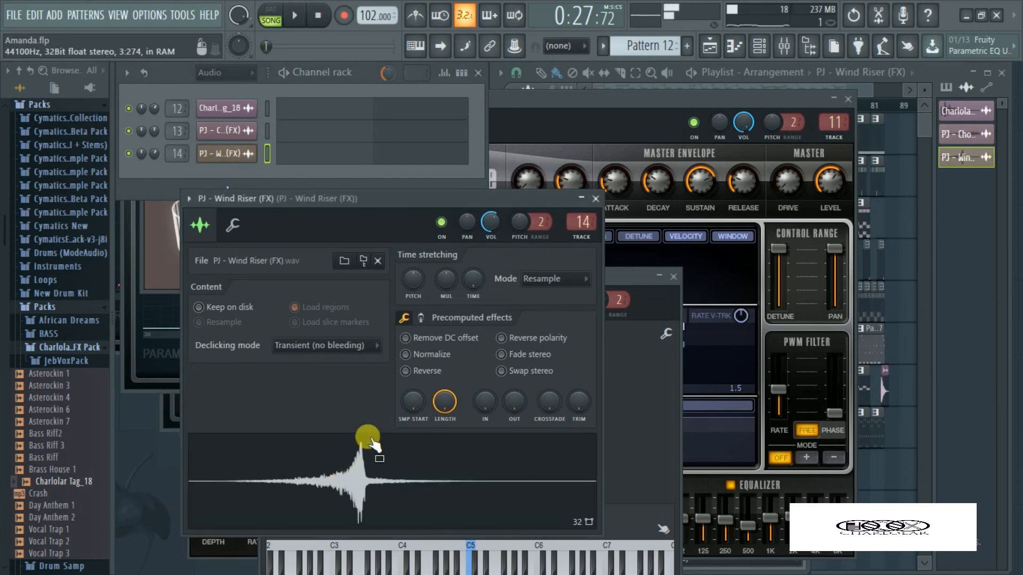
pyautogui.click(318, 19)
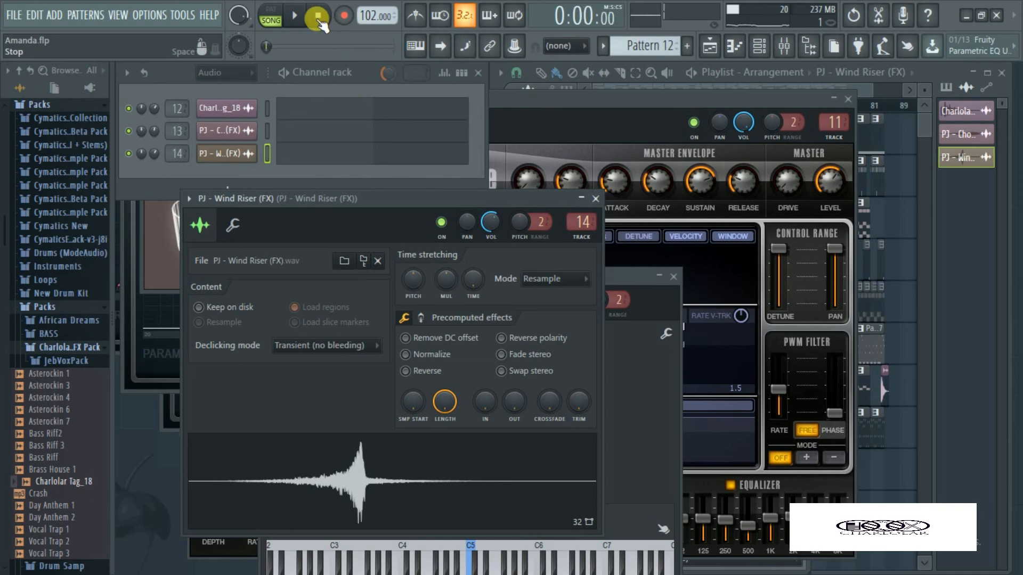
# Show the Unsorted channels again and play the full arrangement in the maximized playlist
pyautogui.click(250, 73)
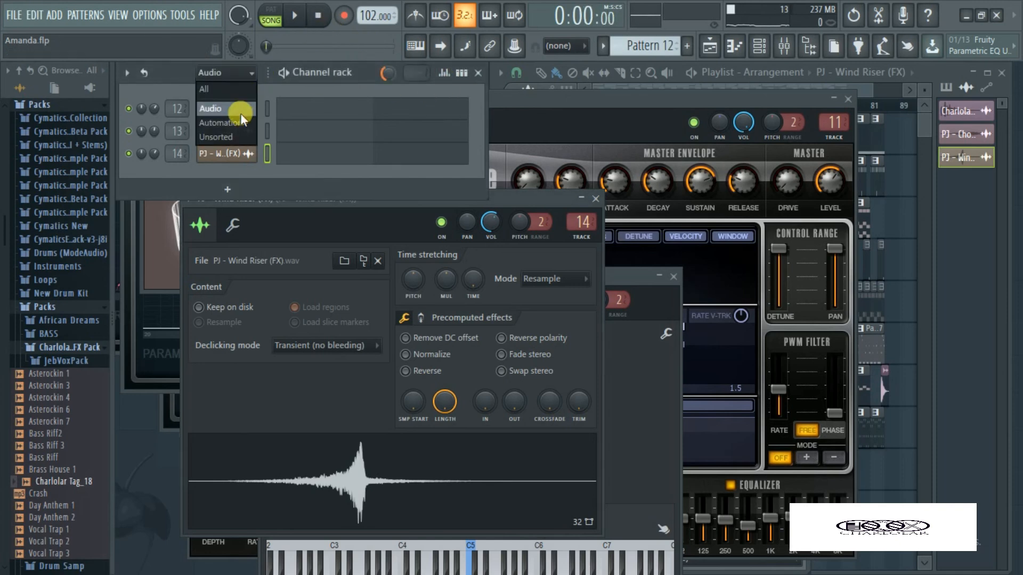
pyautogui.click(239, 137)
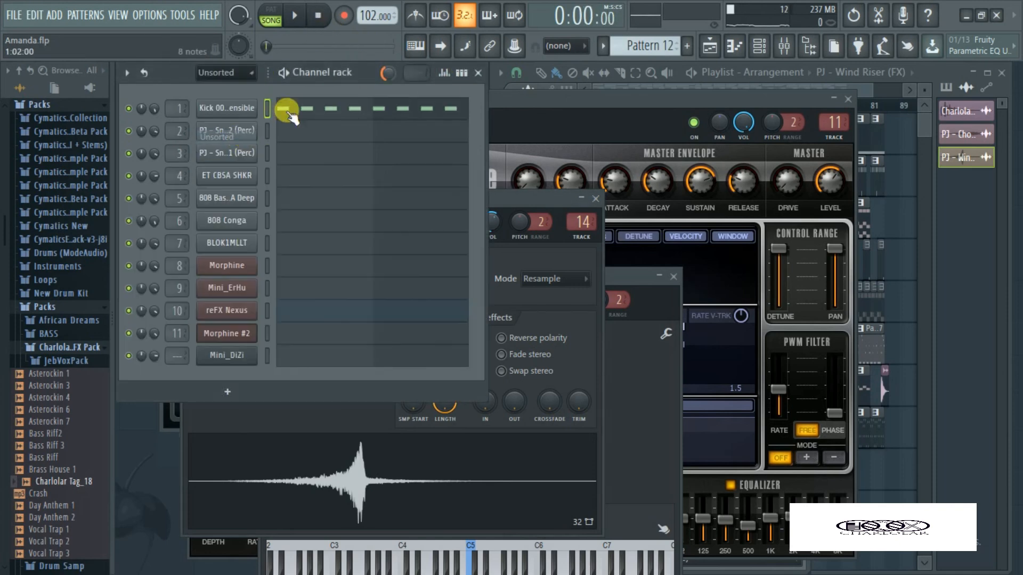
pyautogui.click(925, 127)
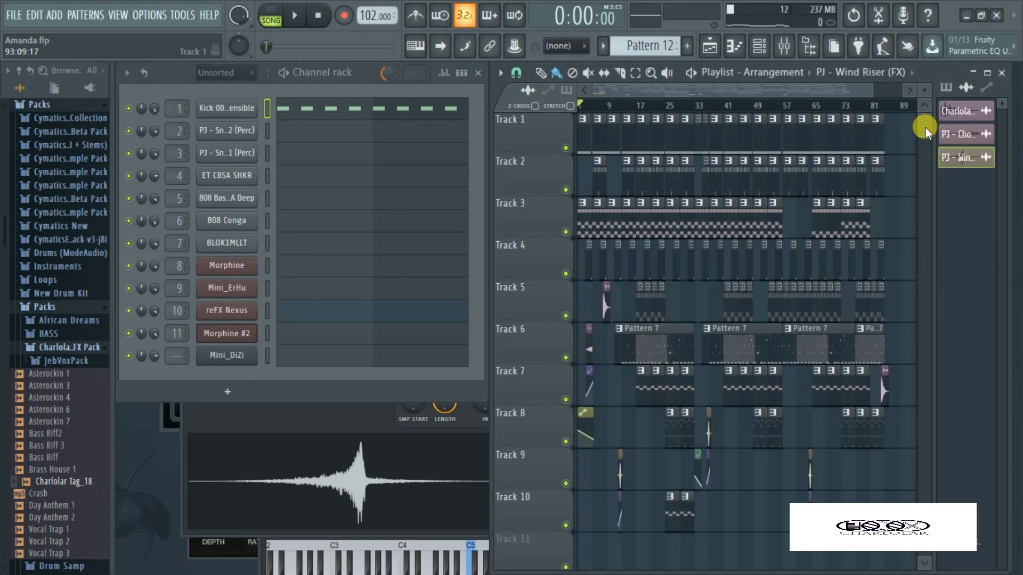
pyautogui.press('Return')
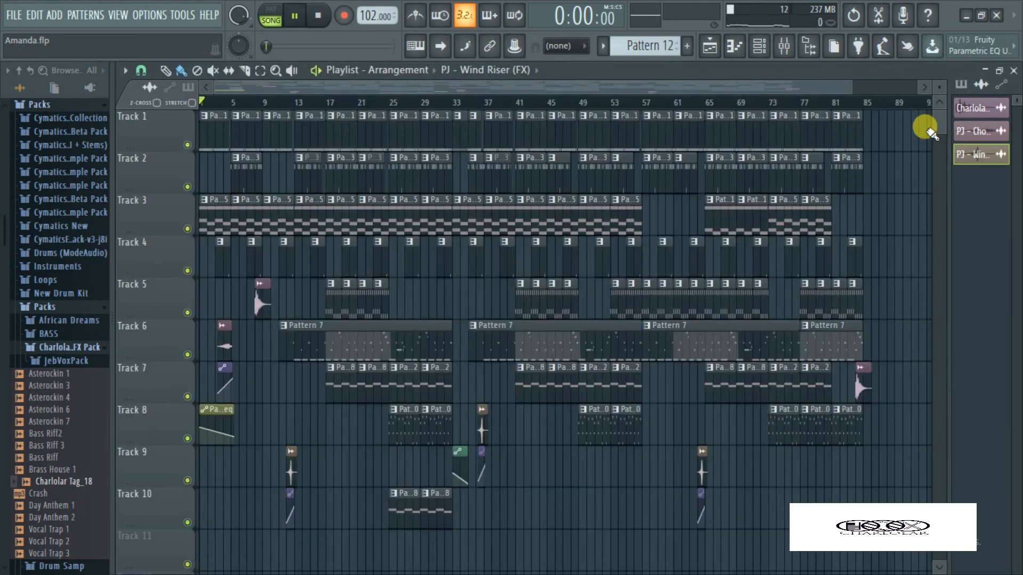